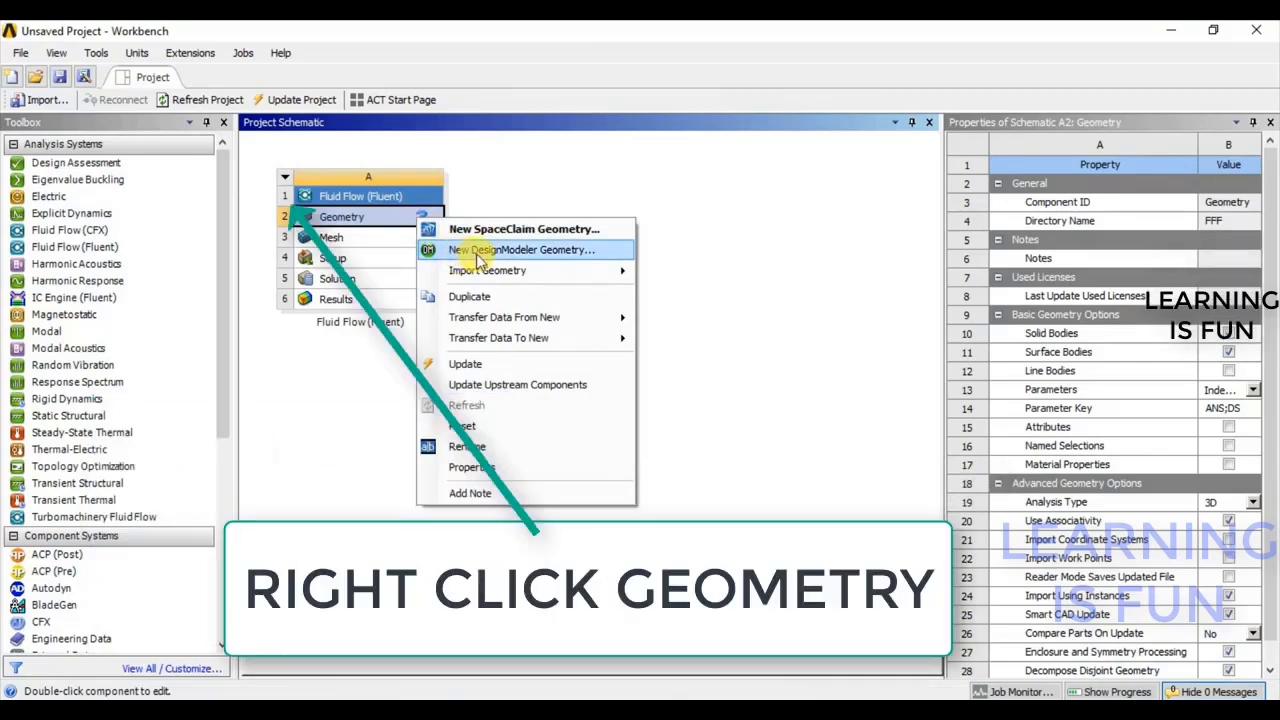
- Create a new DesignModeler geometry for the Fluid Flow (Fluent) system and set its length unit to millimetre
{"action": "left_click", "coordinate": [478, 252]}
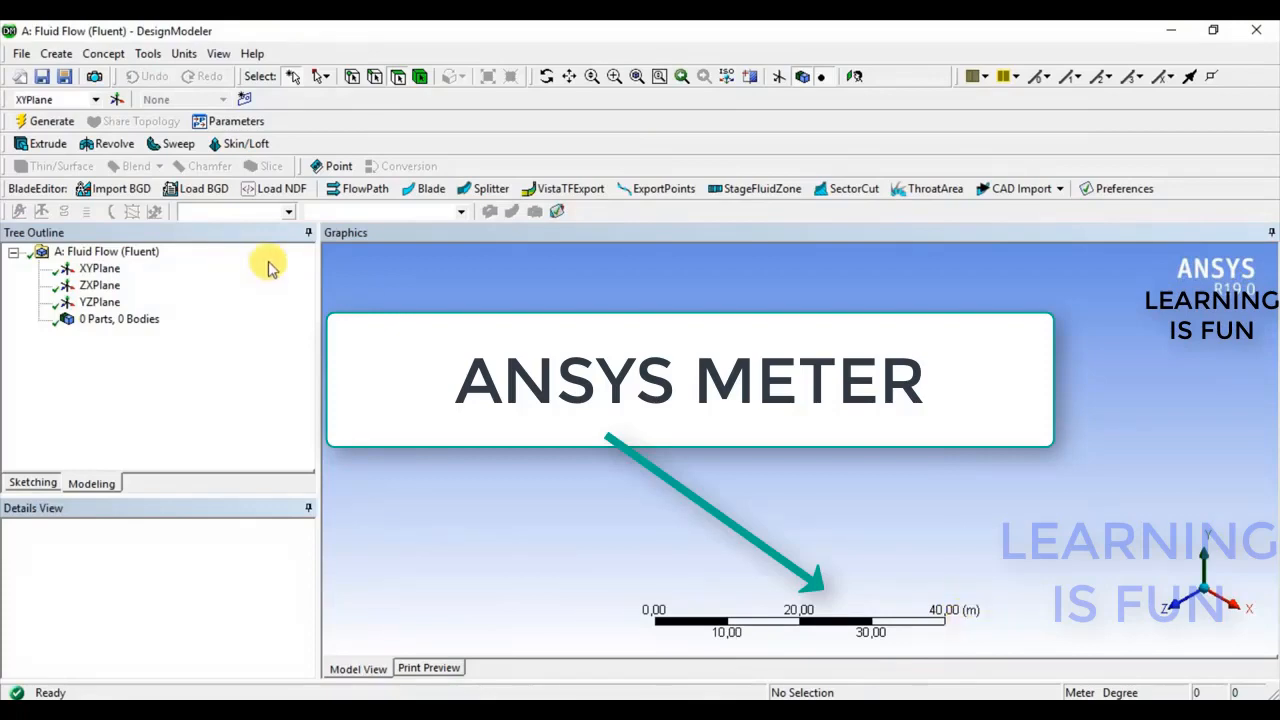
{"action": "left_click", "coordinate": [184, 54]}
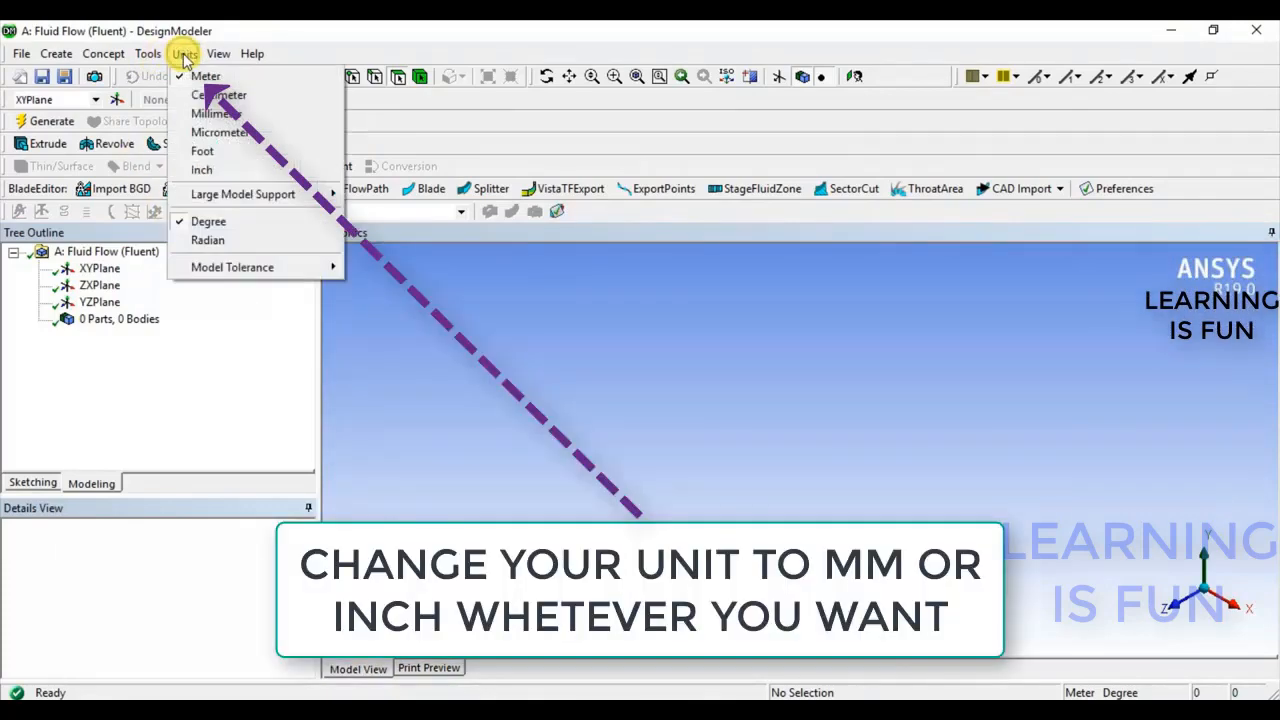
{"action": "left_click", "coordinate": [196, 114]}
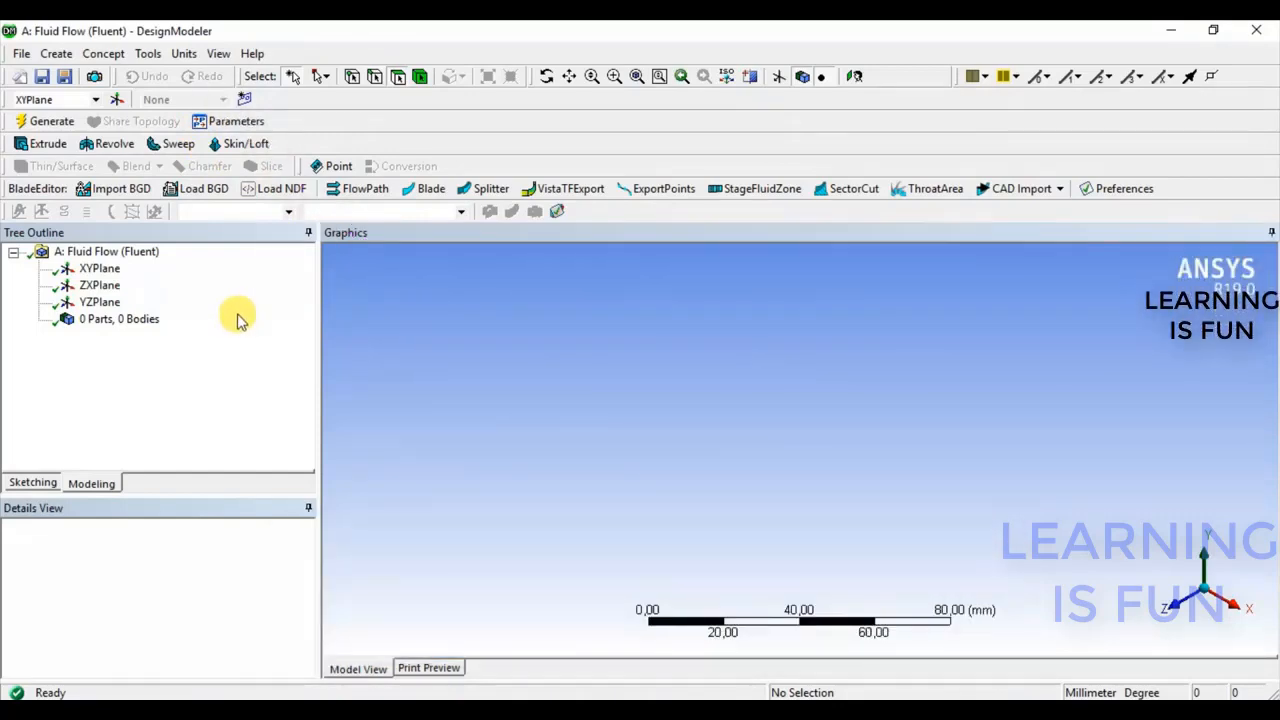
- Add a new sketch on the XYPlane and enter sketching with the view facing the plane
{"action": "left_click", "coordinate": [97, 270]}
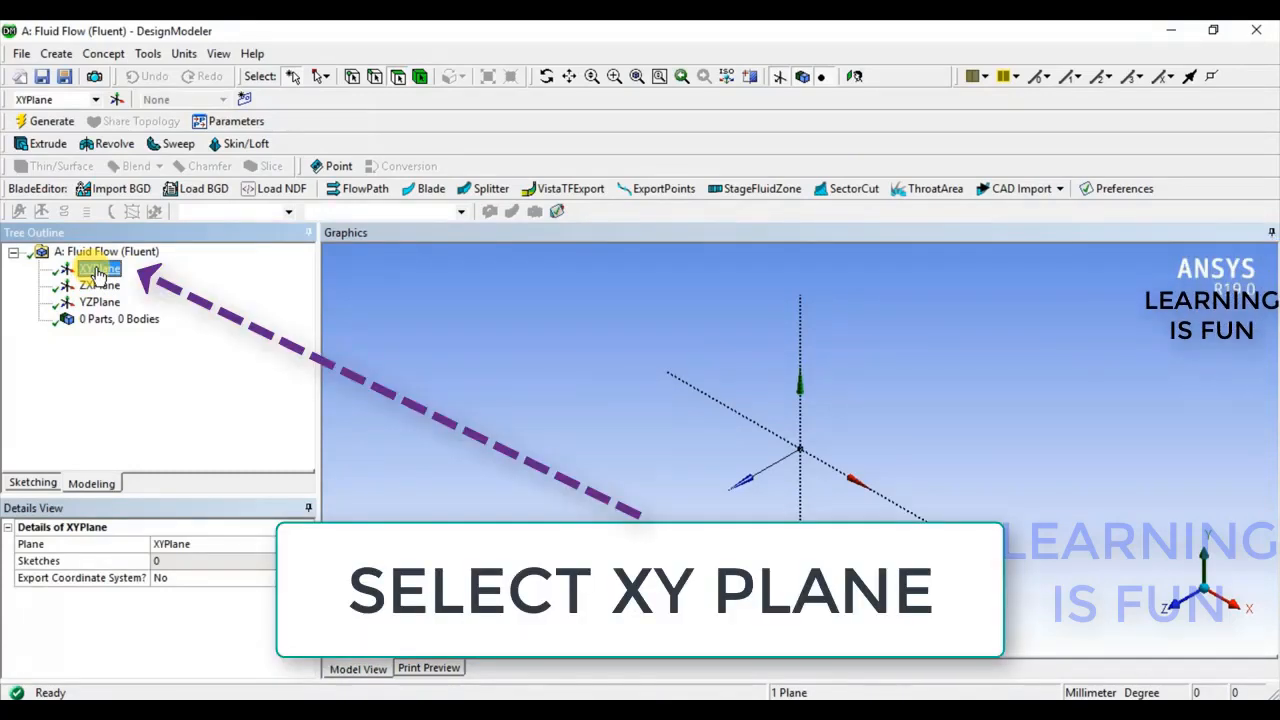
{"action": "left_click", "coordinate": [244, 100]}
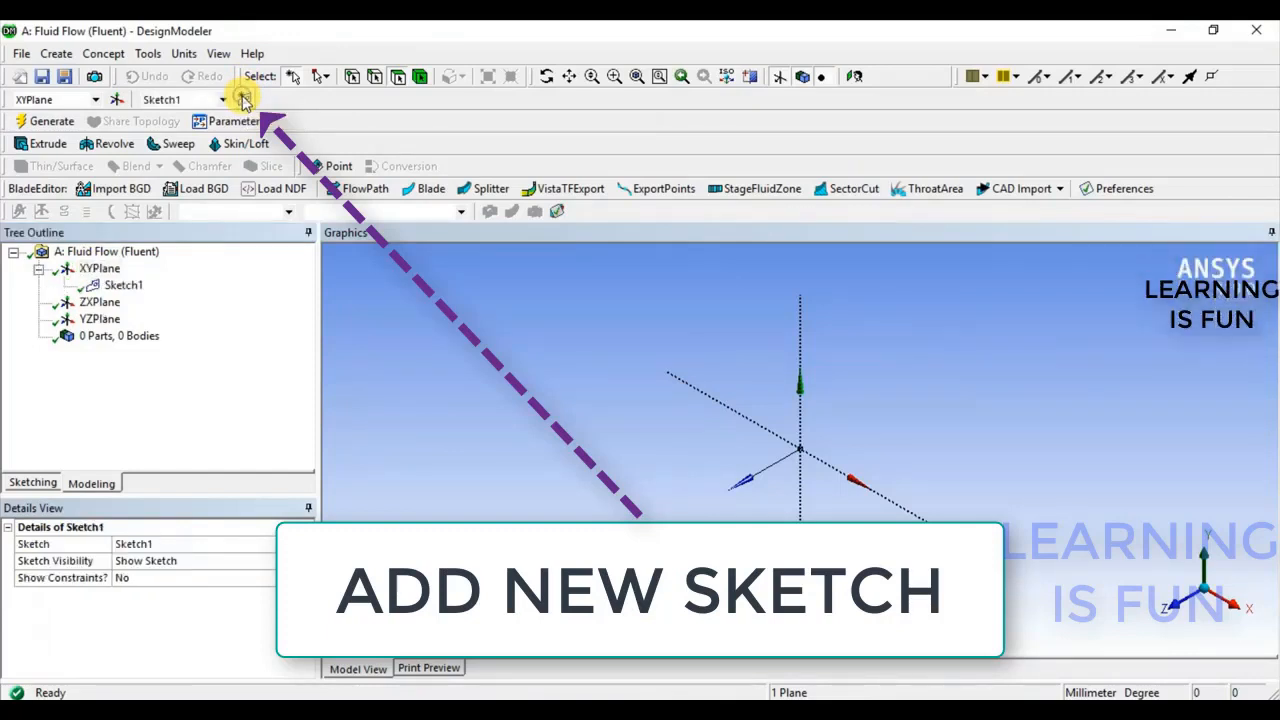
{"action": "left_click", "coordinate": [854, 77]}
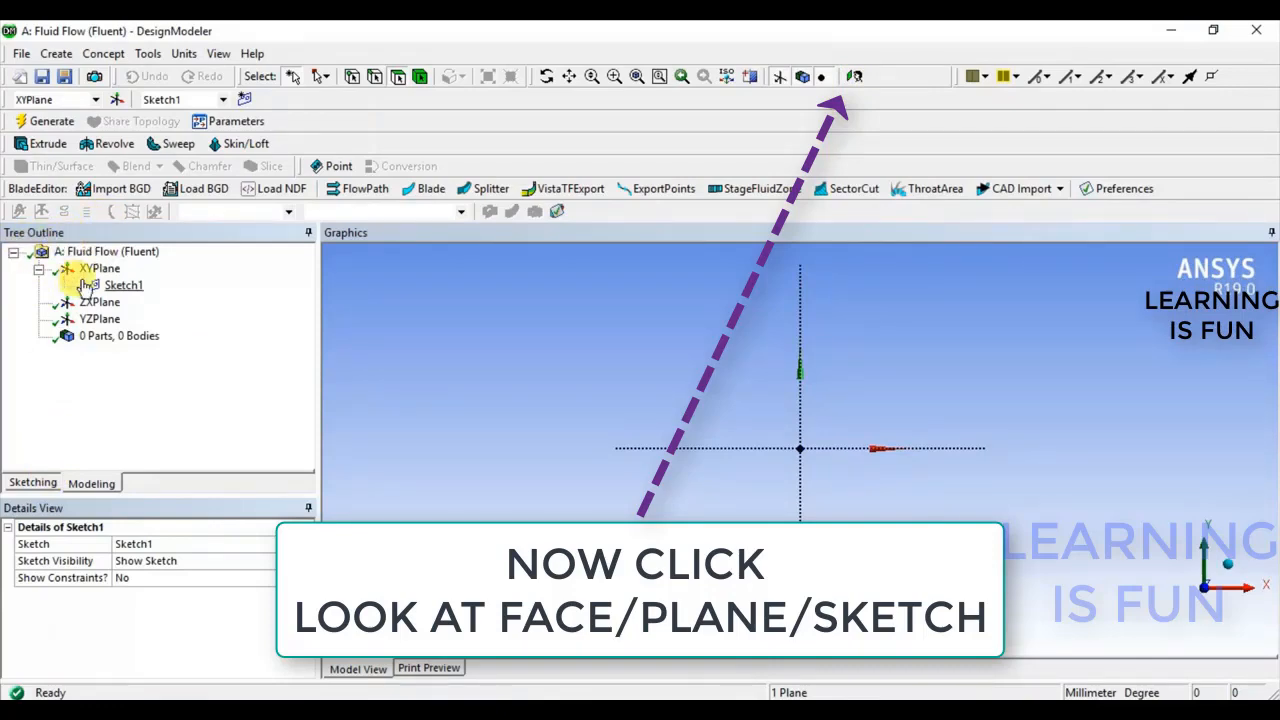
{"action": "left_click", "coordinate": [30, 485]}
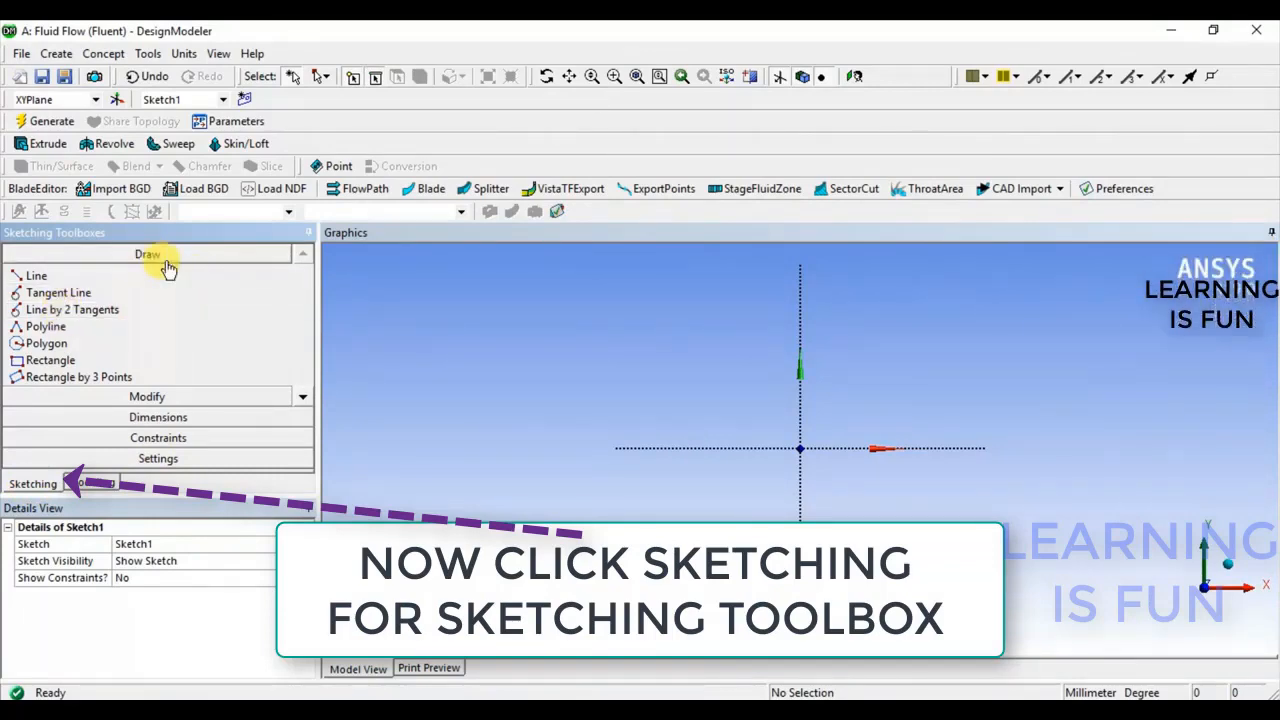
{"action": "left_click", "coordinate": [166, 398]}
{"action": "left_click", "coordinate": [170, 414]}
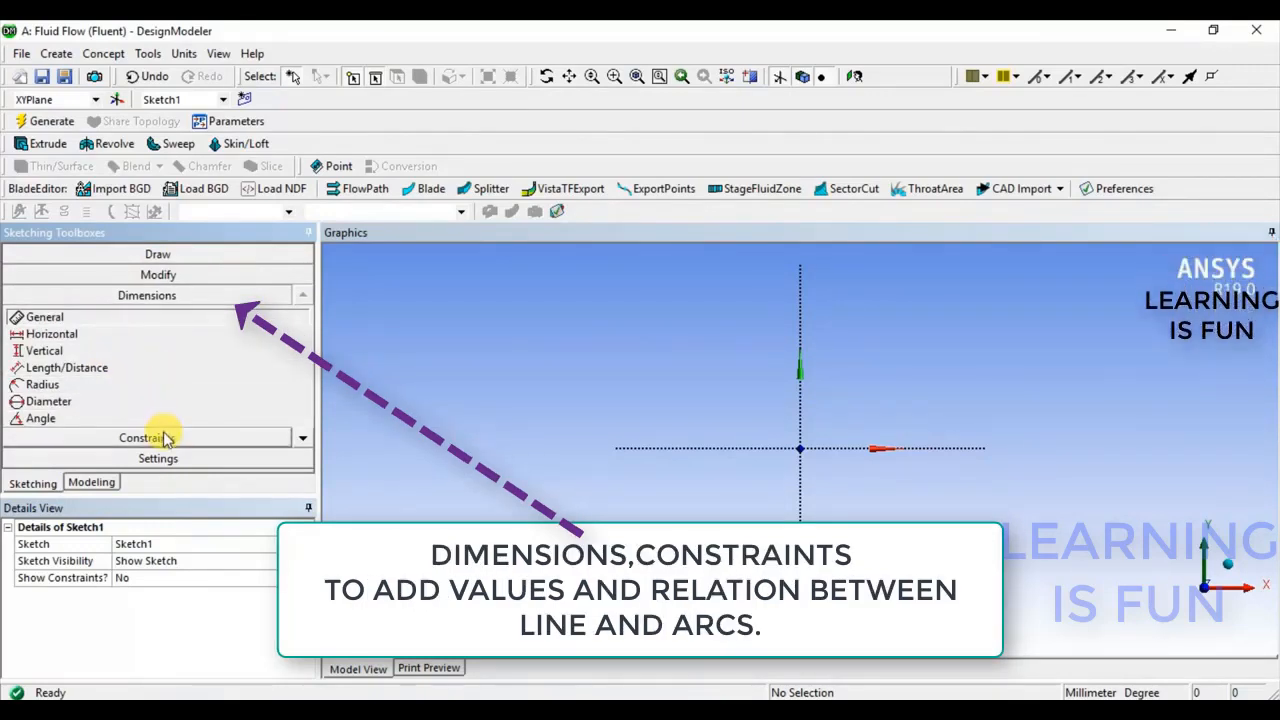
{"action": "left_click", "coordinate": [165, 437]}
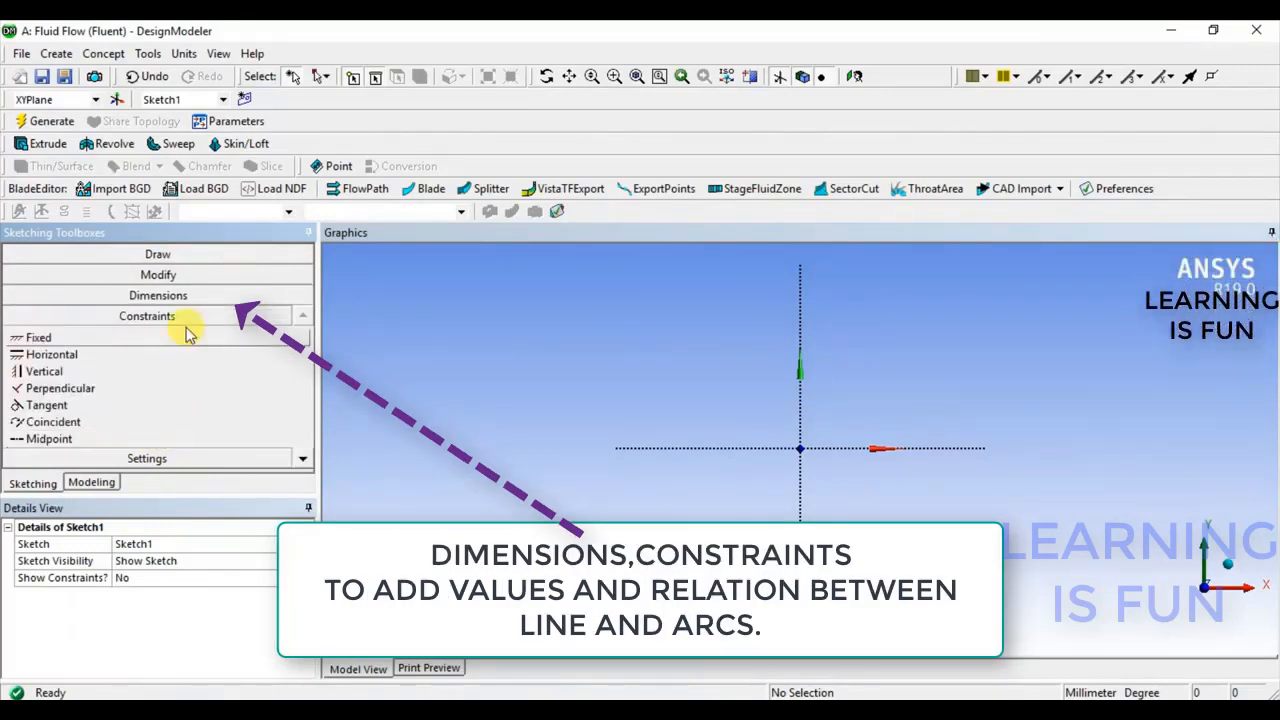
{"action": "left_click", "coordinate": [168, 457]}
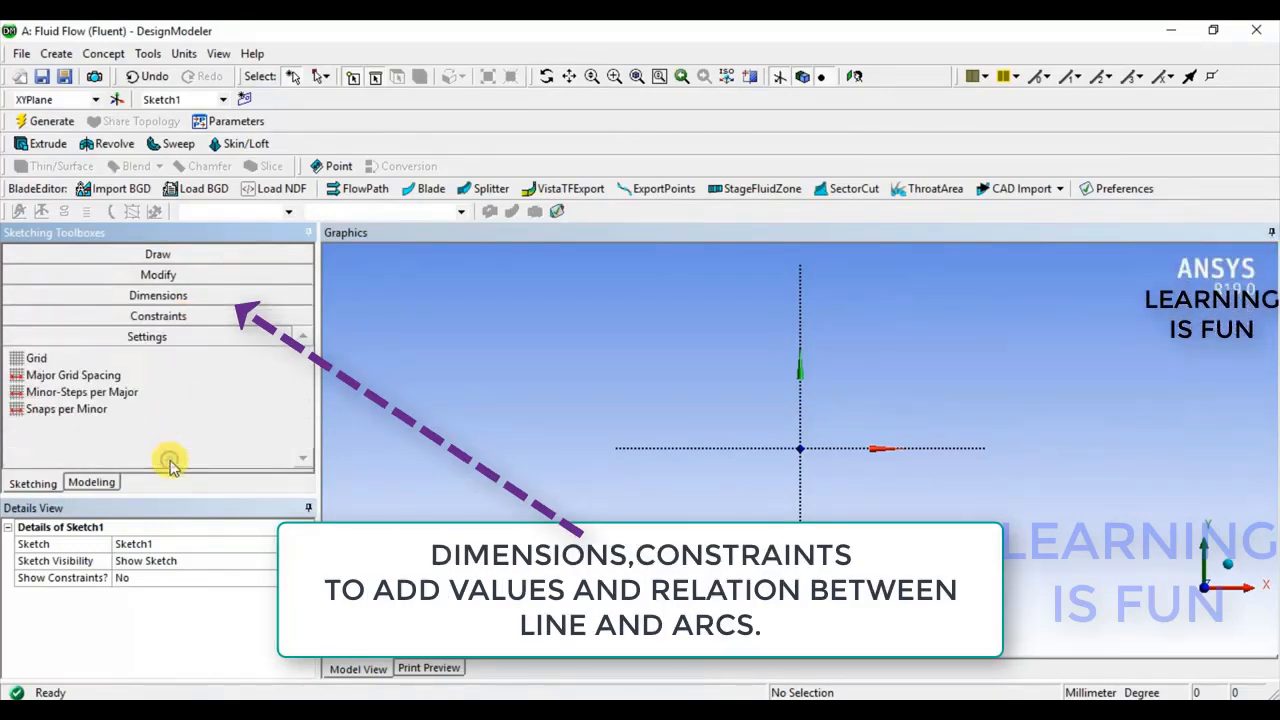
- Draw a circle about 35 mm in diameter centred on the origin of the XYPlane sketch
{"action": "left_click", "coordinate": [160, 254]}
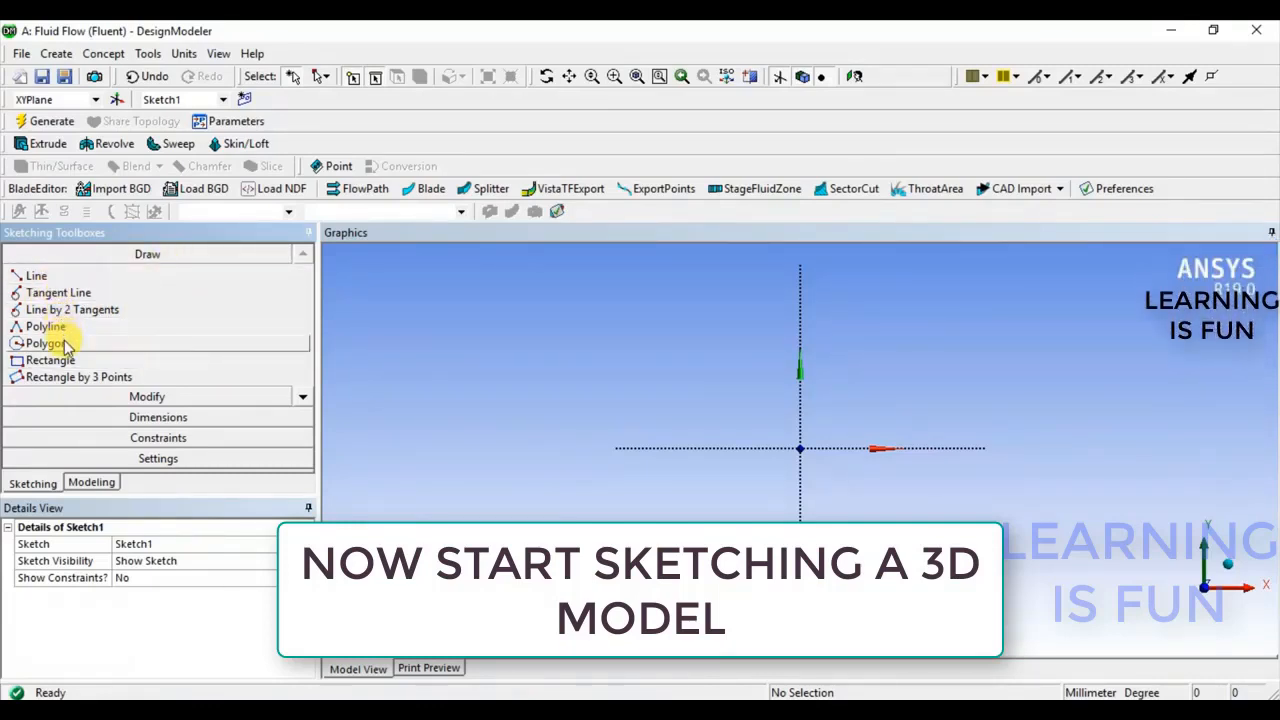
{"action": "left_click", "coordinate": [303, 397]}
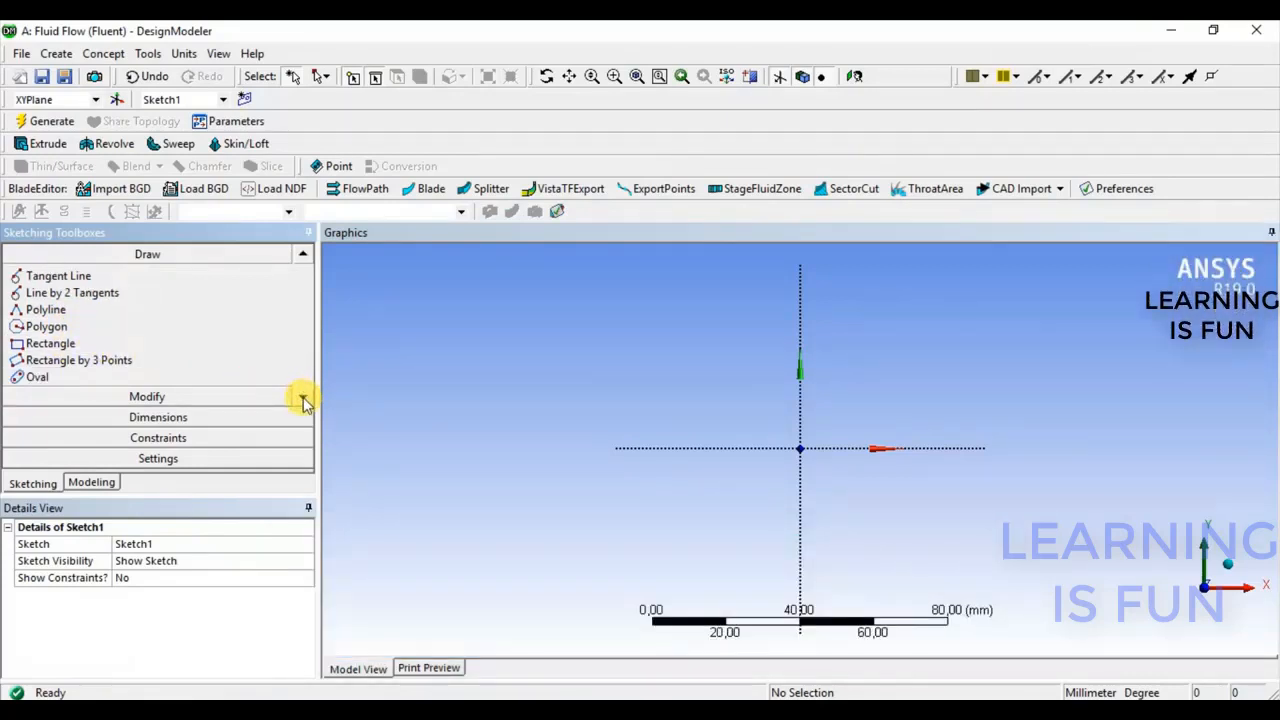
{"action": "left_click", "coordinate": [303, 399]}
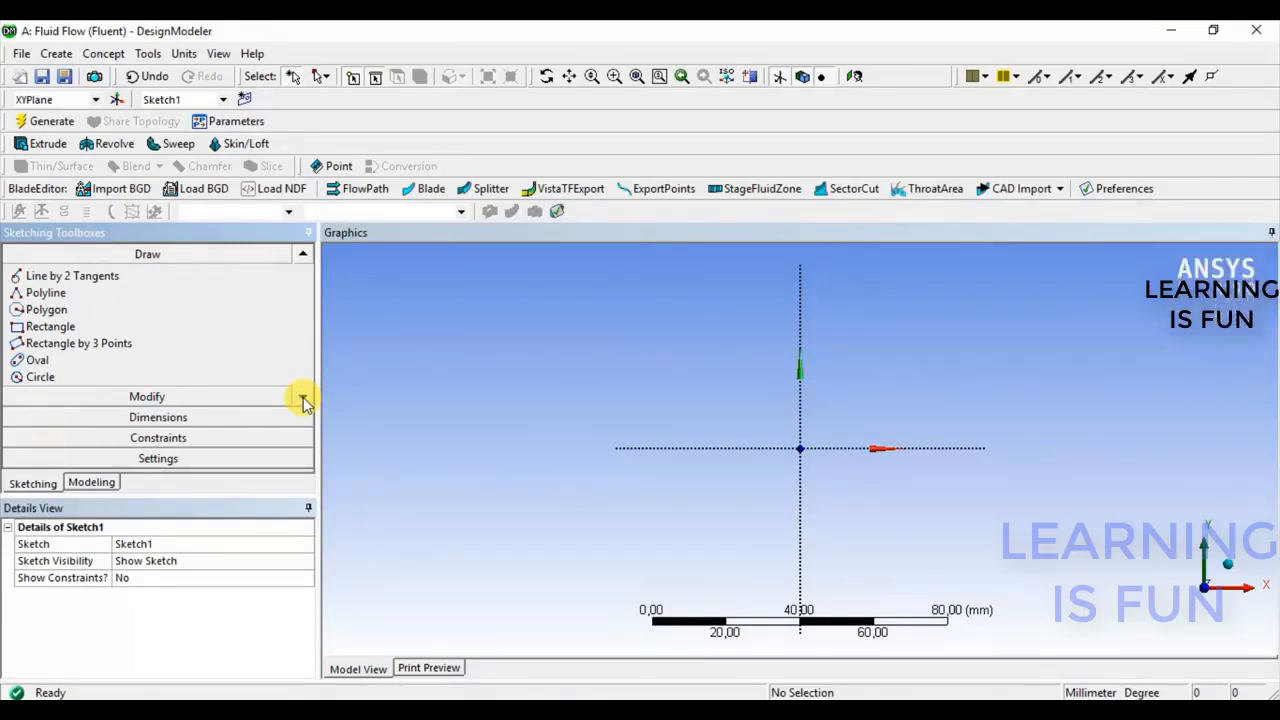
{"action": "left_click", "coordinate": [55, 378]}
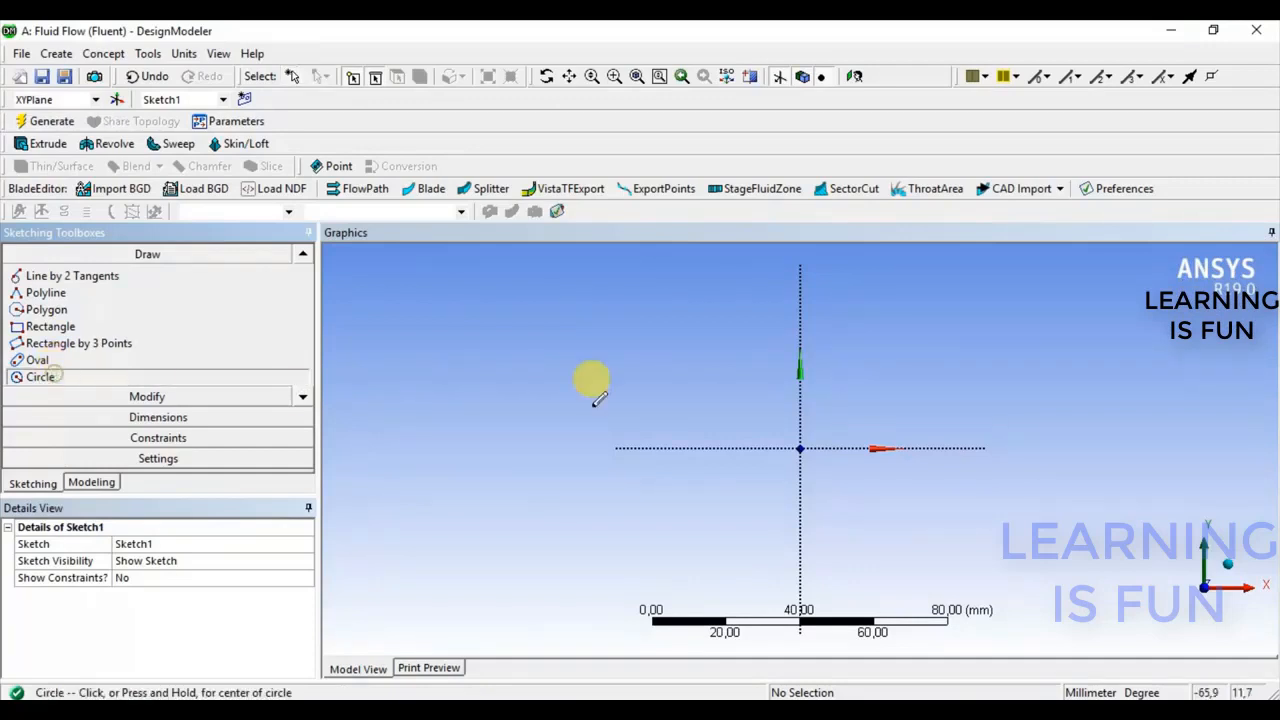
{"action": "left_click", "coordinate": [800, 448]}
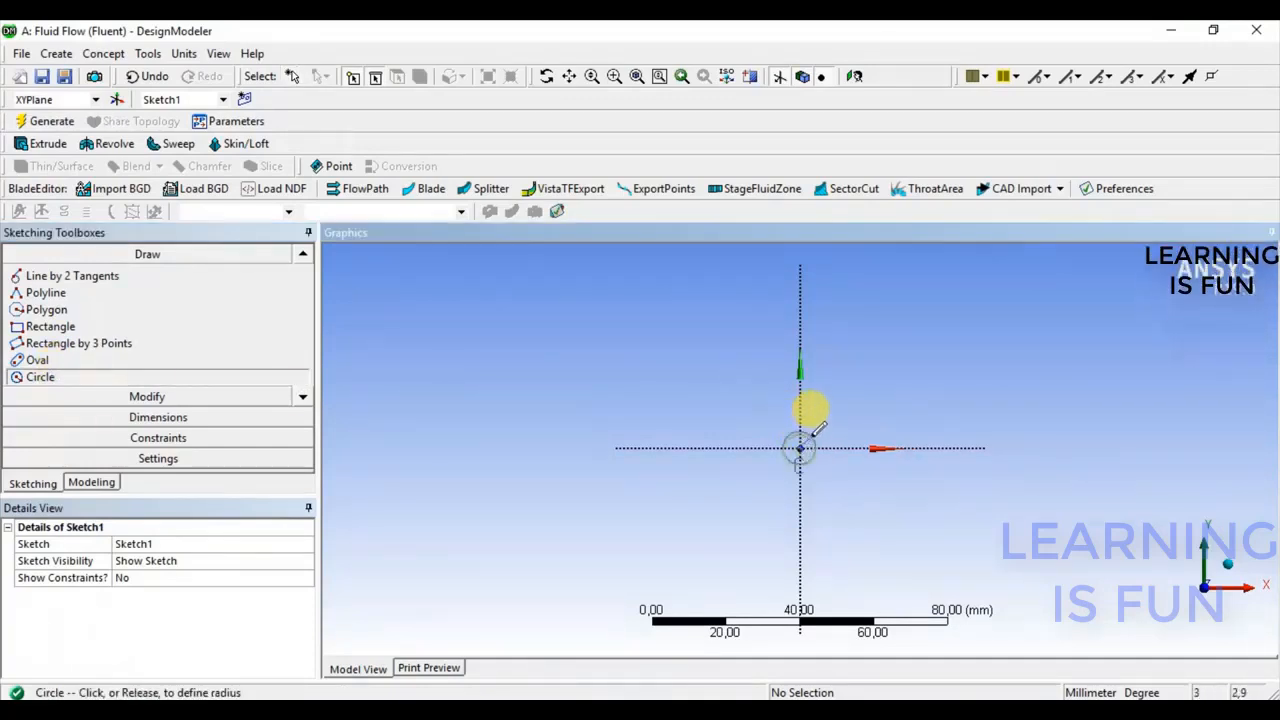
{"action": "left_click", "coordinate": [857, 402]}
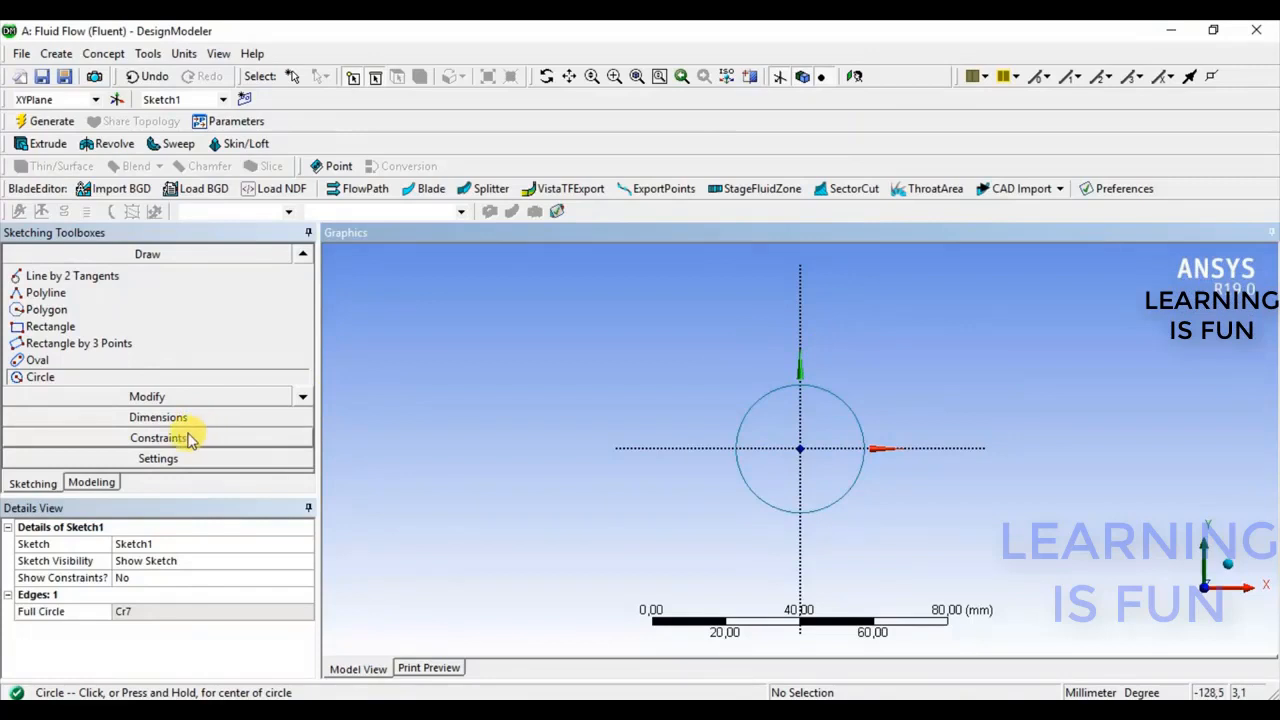
- Add a diameter dimension to the circle and set it to 80 mm
{"action": "left_click", "coordinate": [162, 417]}
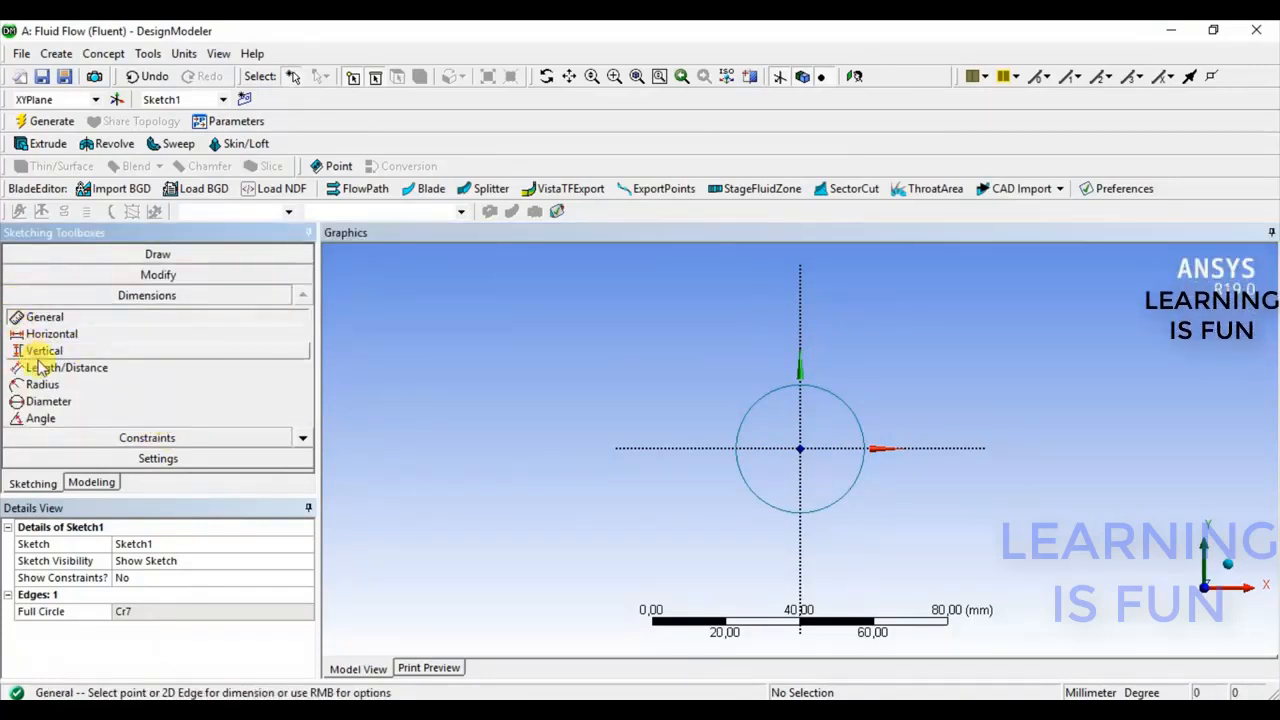
{"action": "left_click", "coordinate": [45, 401]}
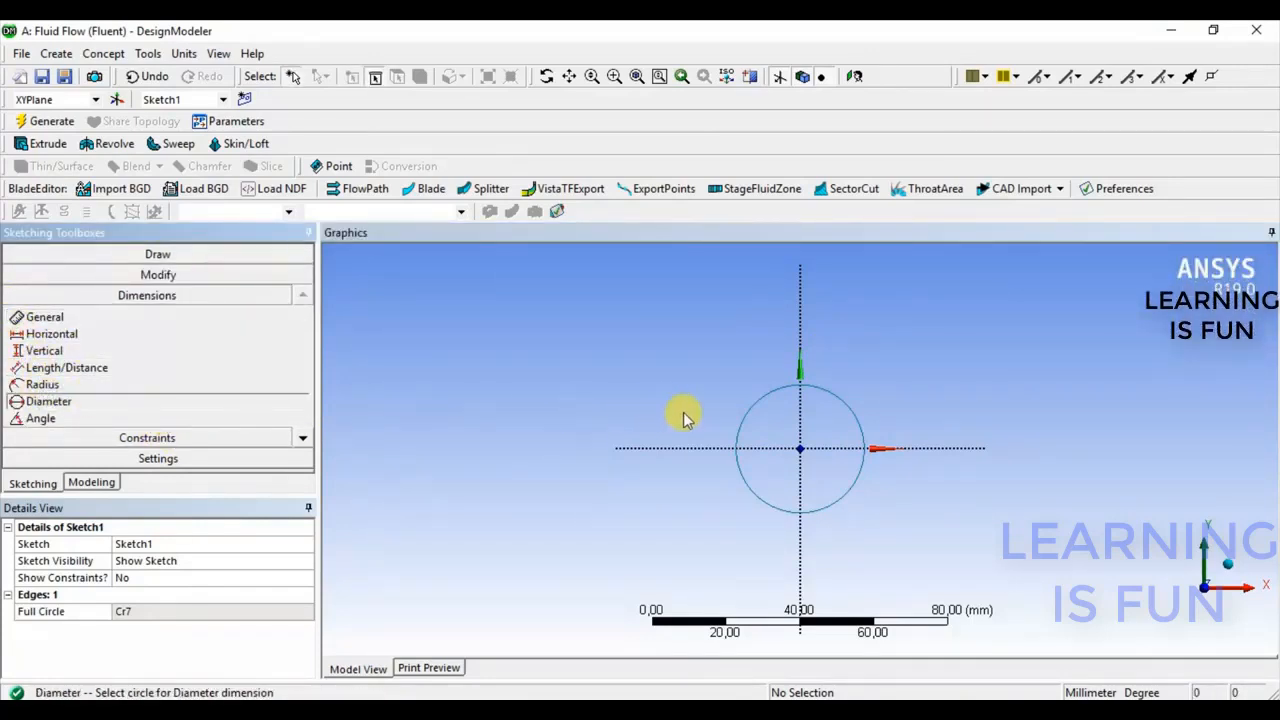
{"action": "left_click", "coordinate": [851, 409]}
{"action": "left_click", "coordinate": [812, 438]}
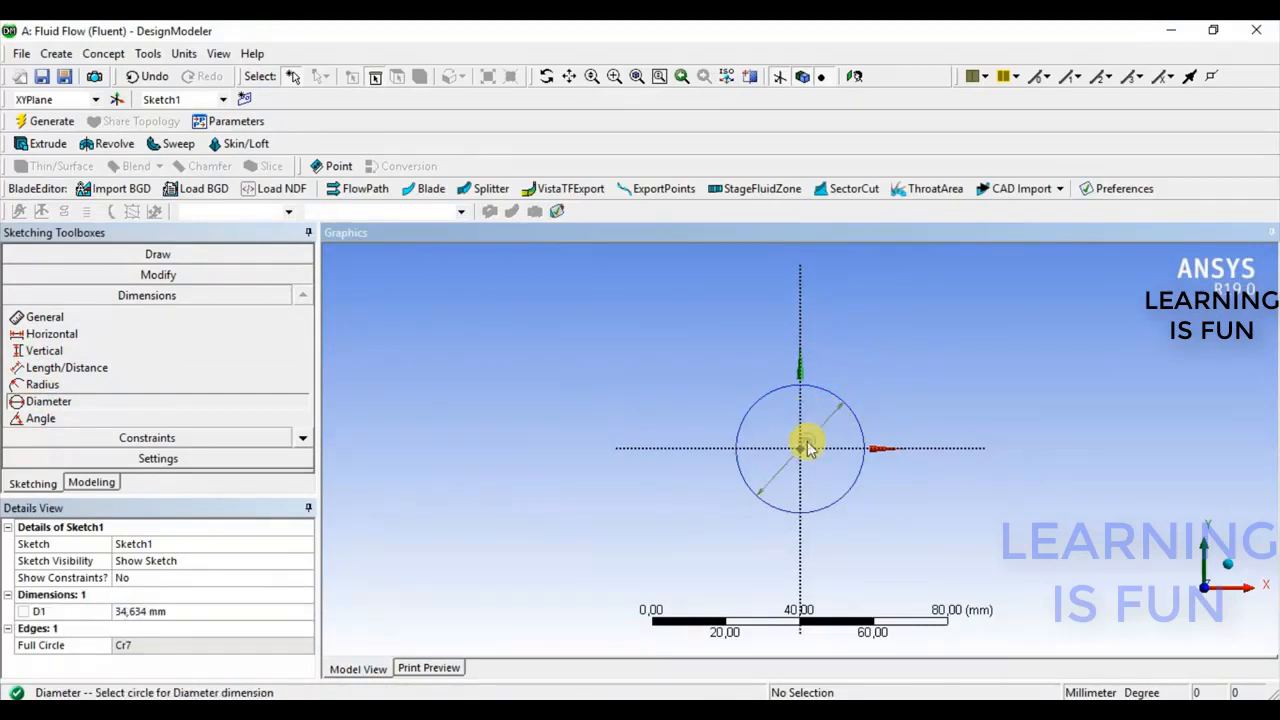
{"action": "left_click", "coordinate": [145, 610]}
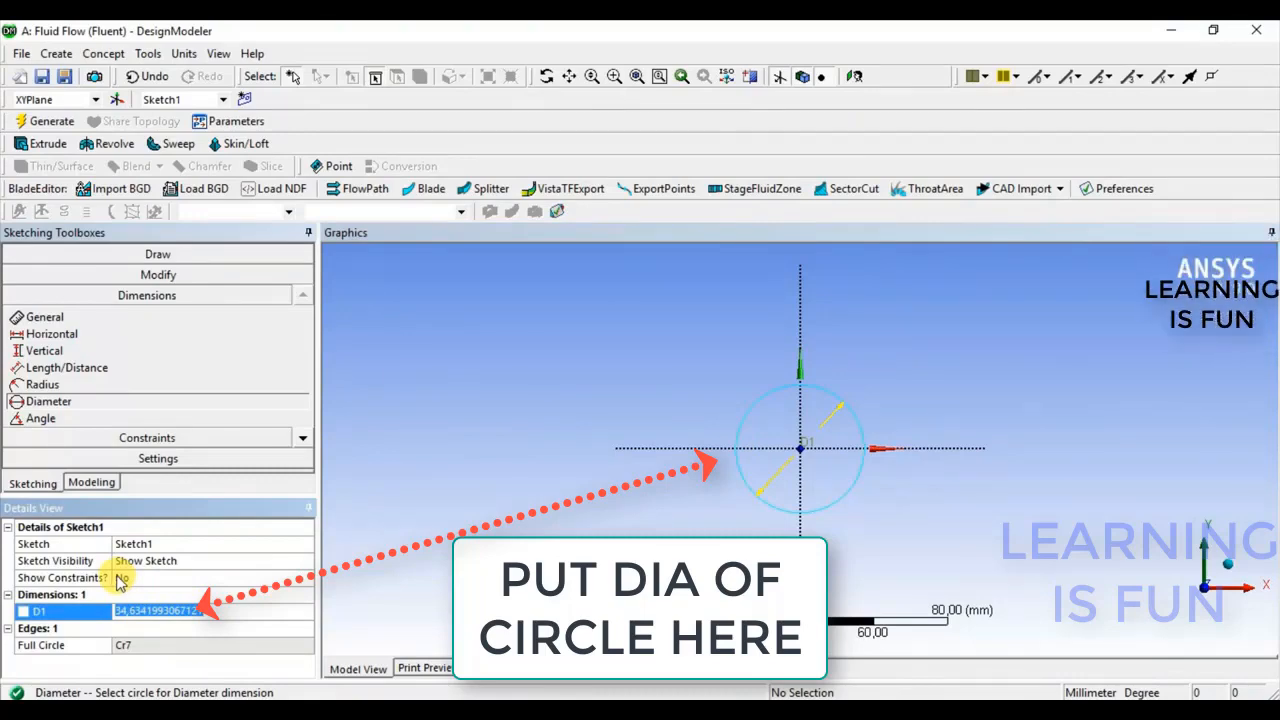
{"action": "type", "text": "80"}
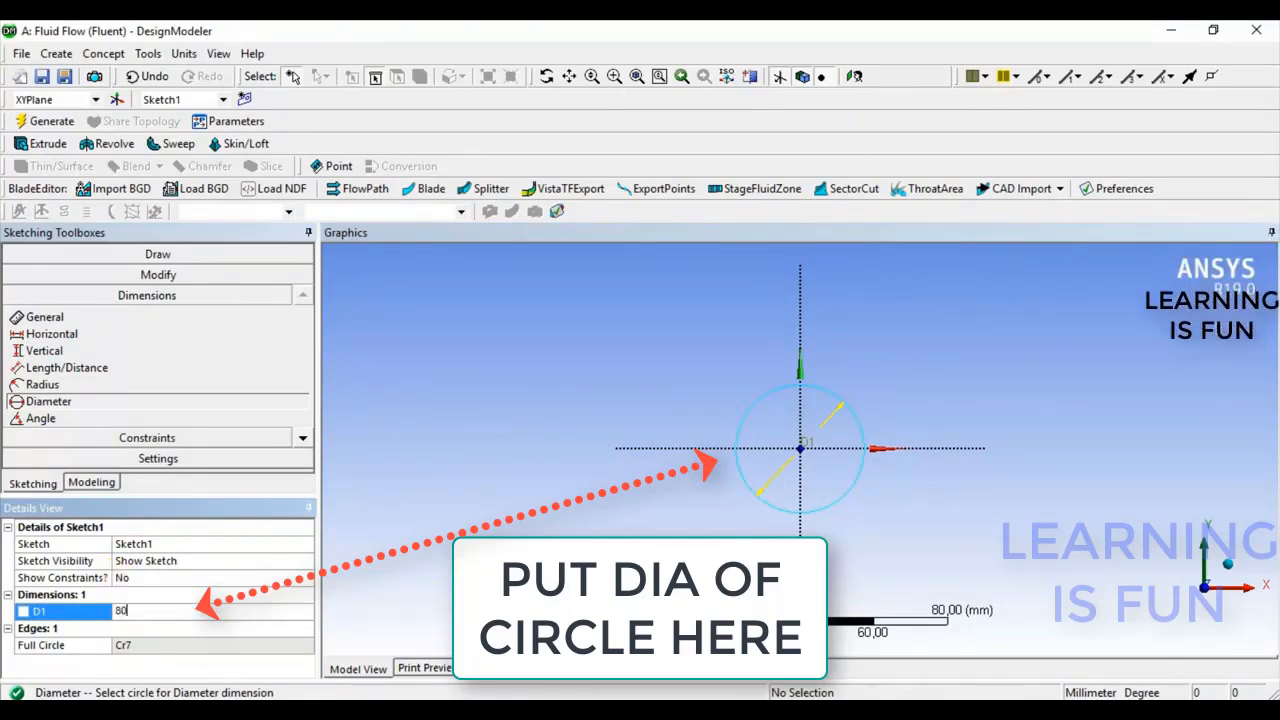
{"action": "key", "text": "Return"}
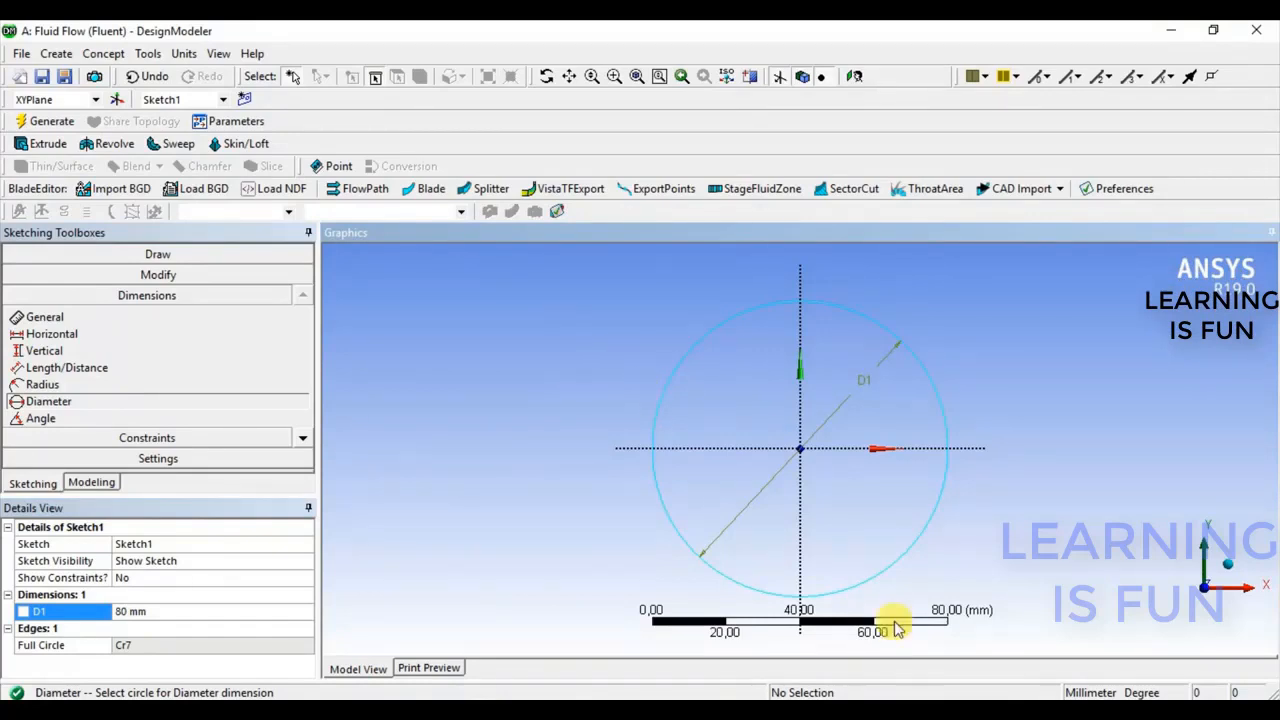
- Start an Extrude of Sketch1 from the isometric view, with the operation set to Add Frozen
{"action": "left_click", "coordinate": [92, 483]}
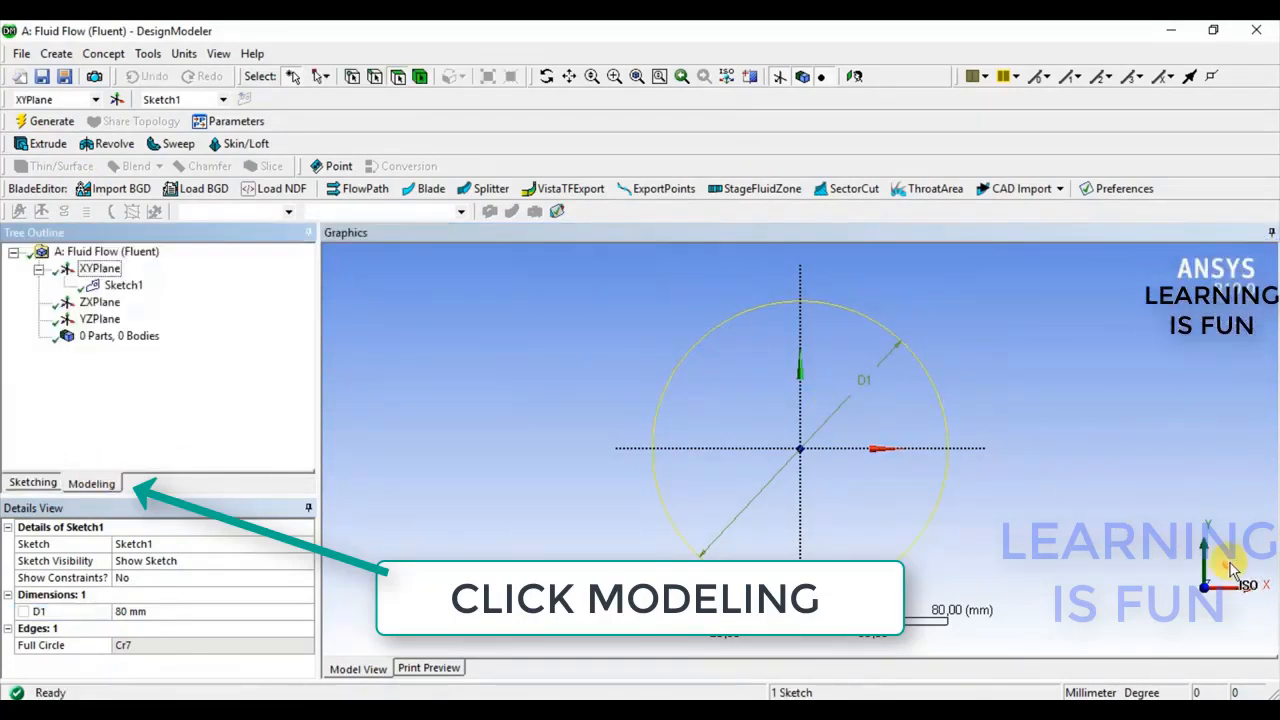
{"action": "left_click", "coordinate": [1229, 566]}
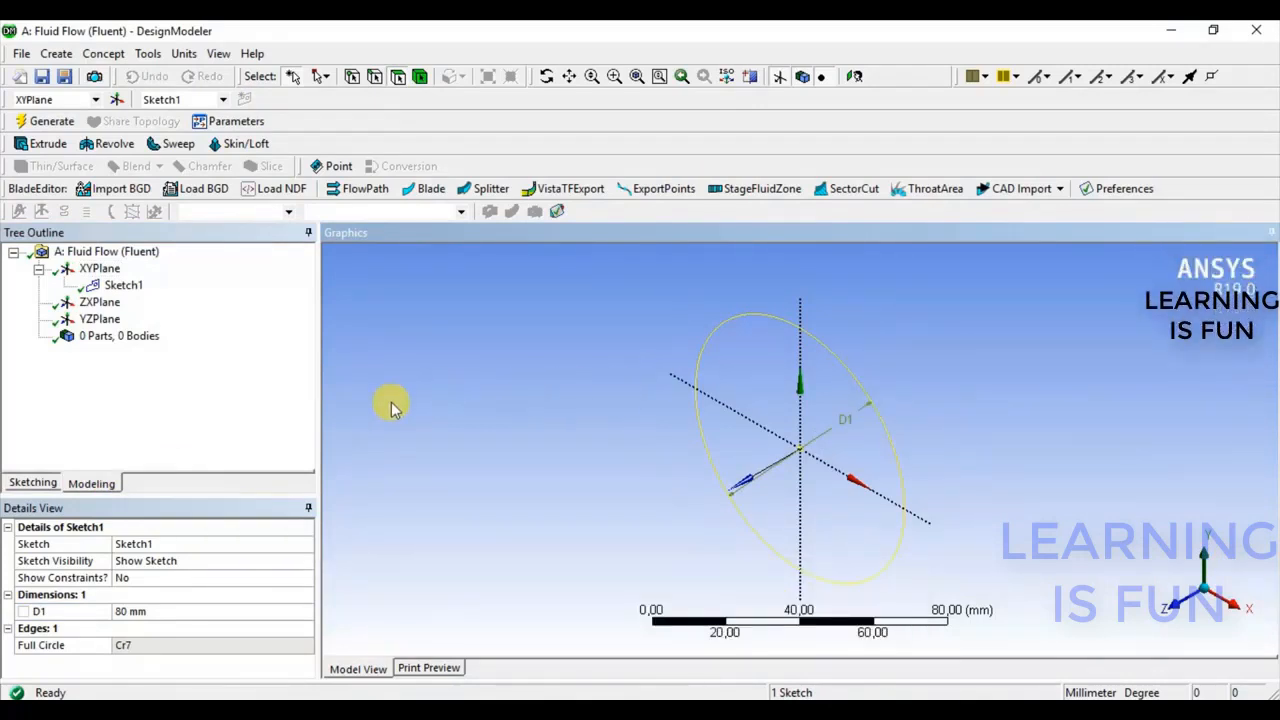
{"action": "left_click", "coordinate": [40, 144]}
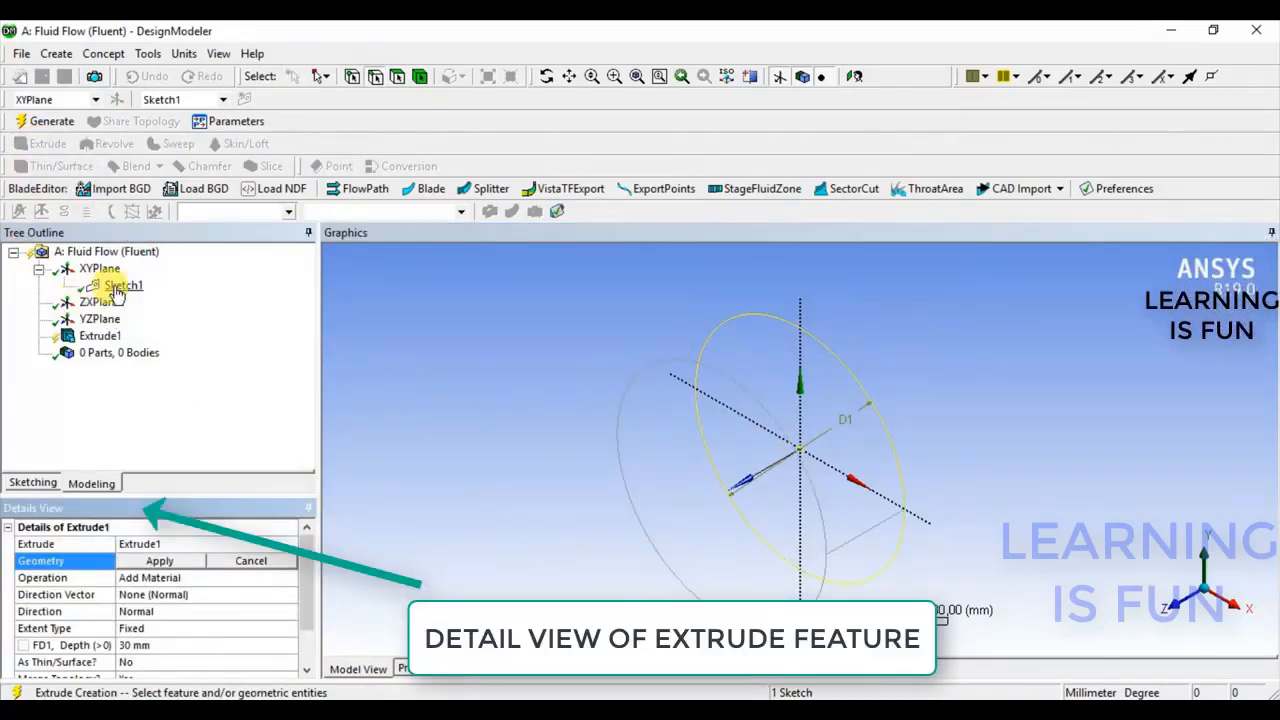
{"action": "left_click", "coordinate": [160, 562]}
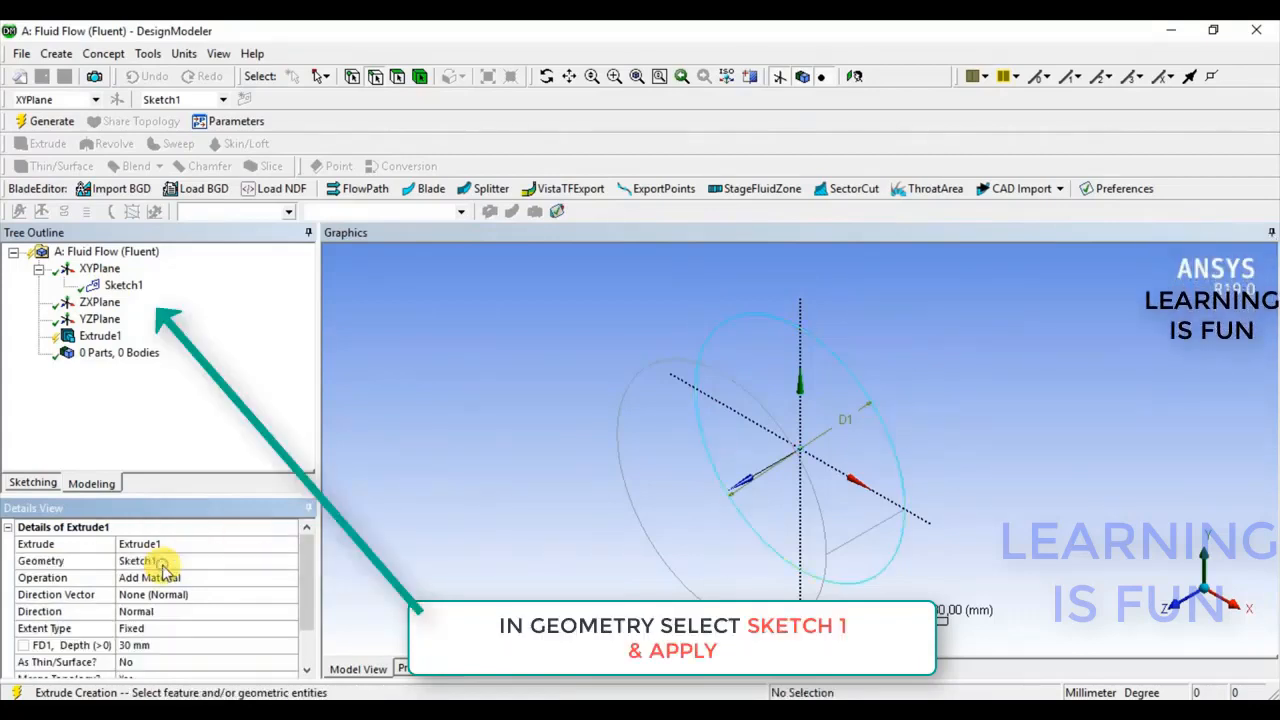
{"action": "left_click", "coordinate": [255, 580]}
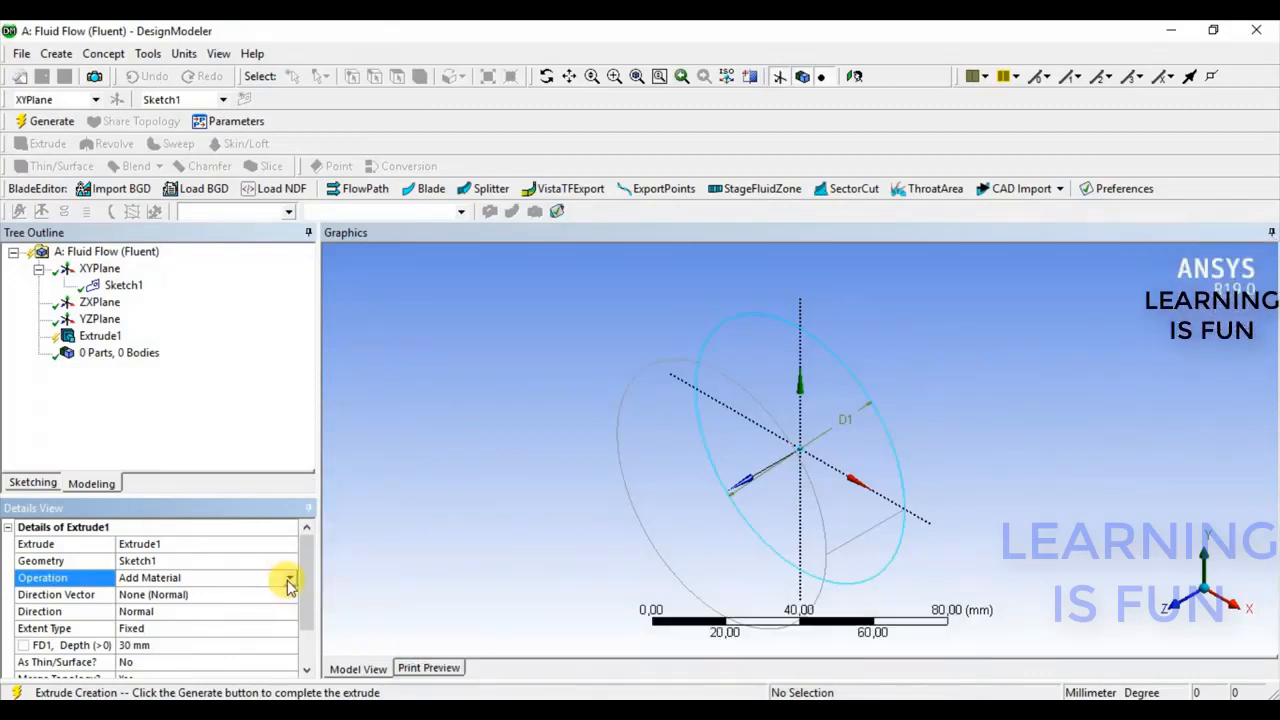
{"action": "left_click", "coordinate": [289, 582]}
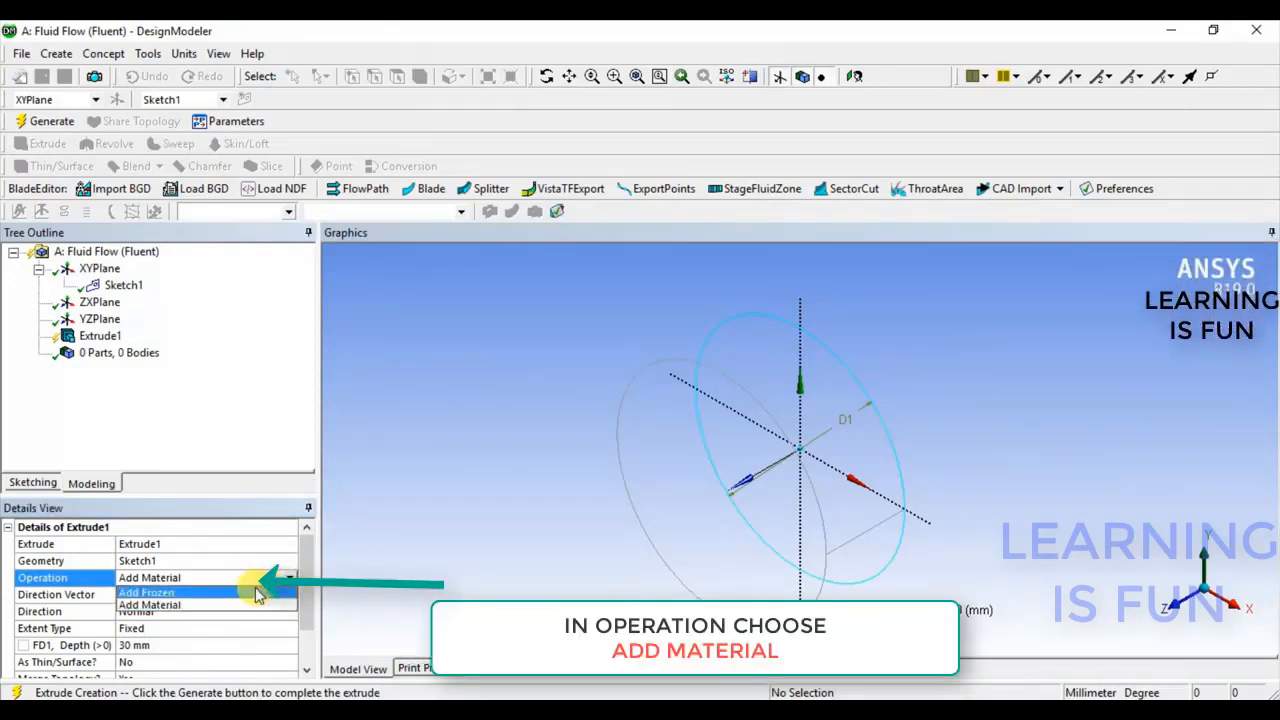
{"action": "left_click", "coordinate": [255, 593]}
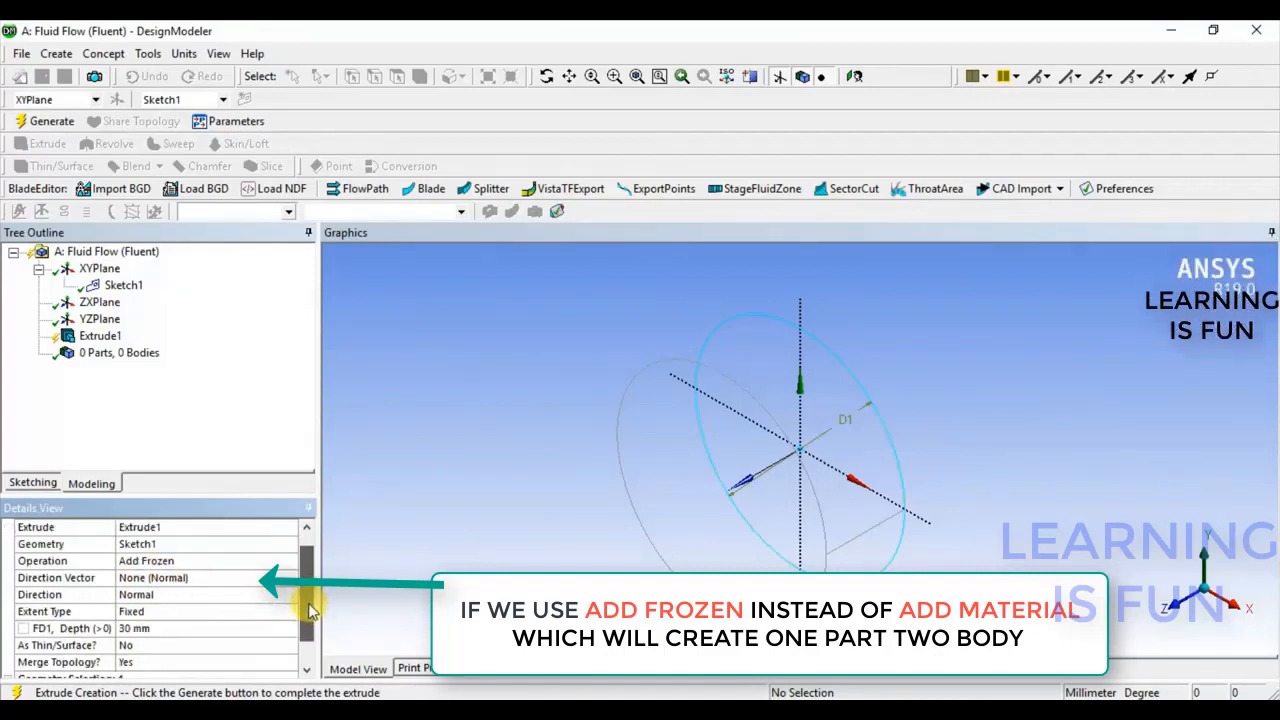
- Set the extrusion direction to Both - Symmetric with a fixed depth of 250 mm and generate the body
{"action": "scroll", "coordinate": [308, 600], "scroll_direction": "down", "scroll_amount": 1}
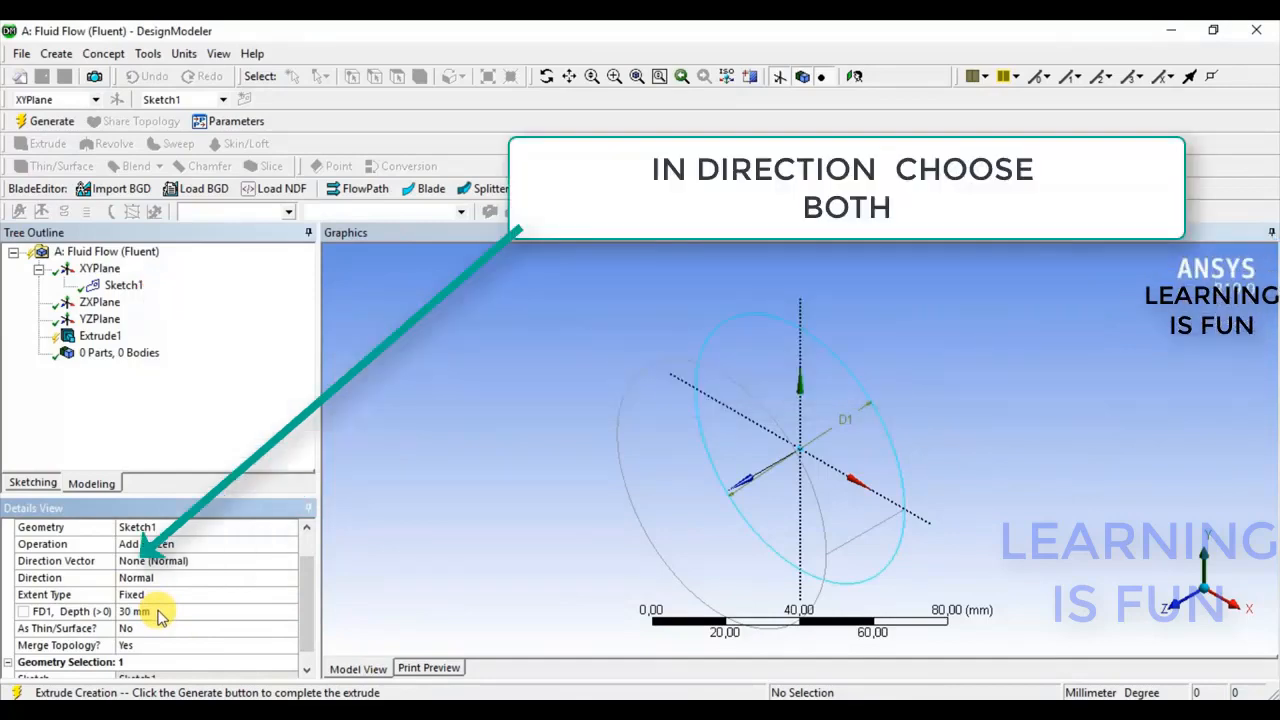
{"action": "left_click", "coordinate": [150, 578]}
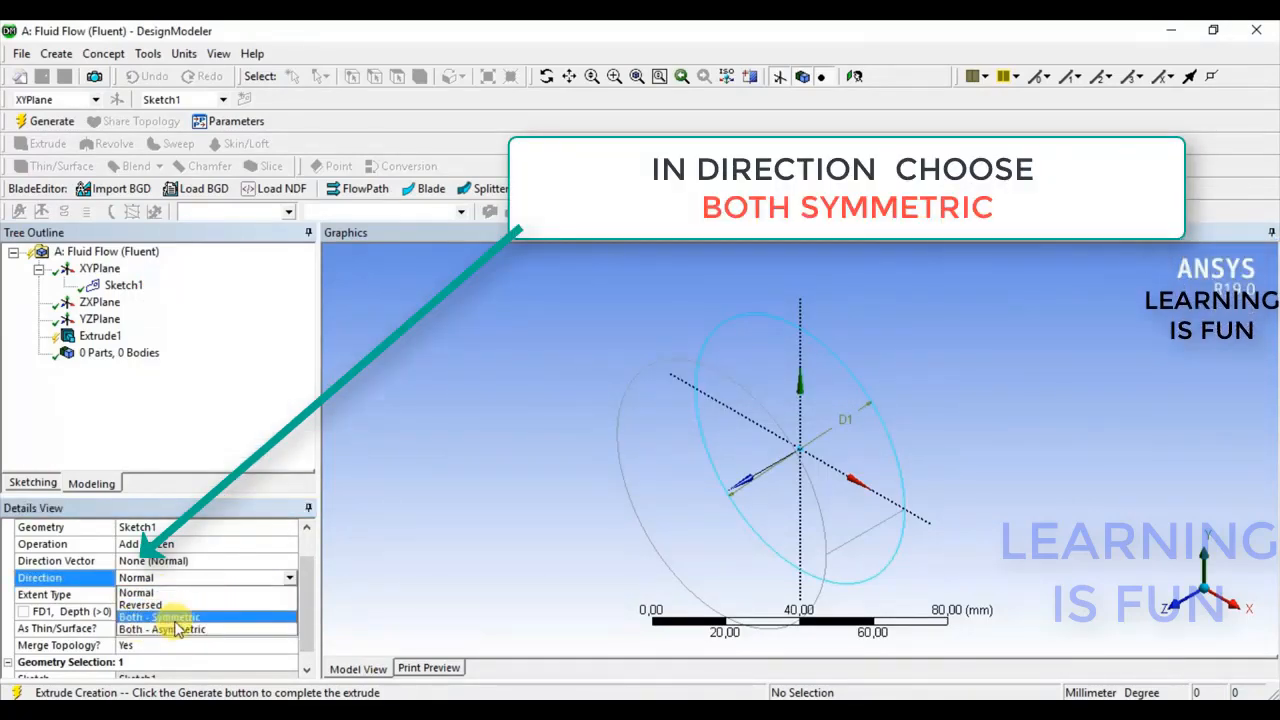
{"action": "left_click", "coordinate": [178, 617]}
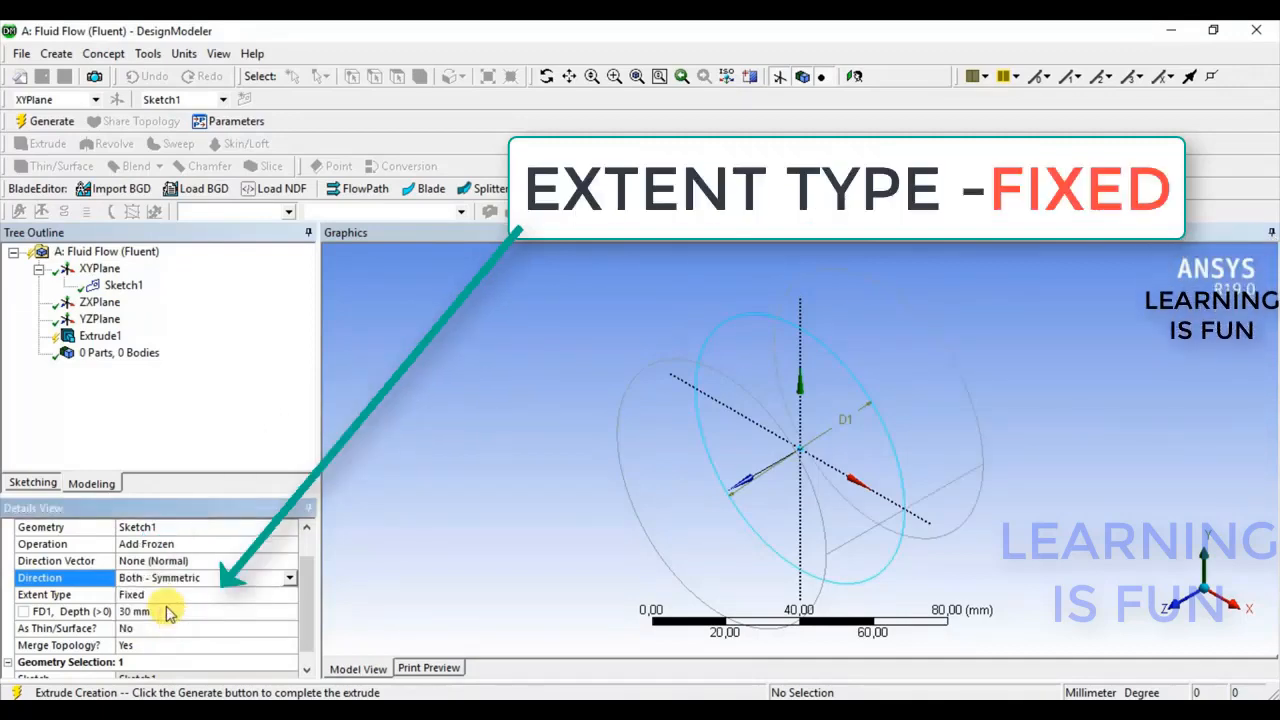
{"action": "left_click", "coordinate": [168, 612]}
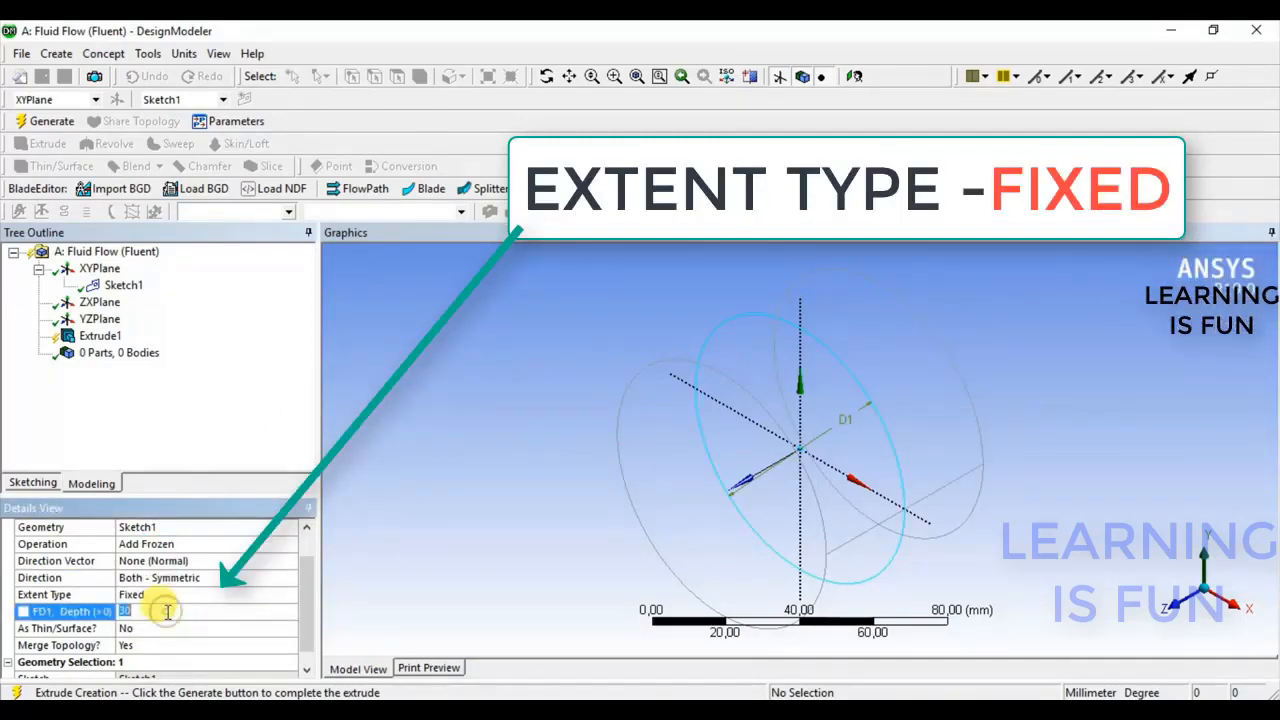
{"action": "type", "text": "25"}
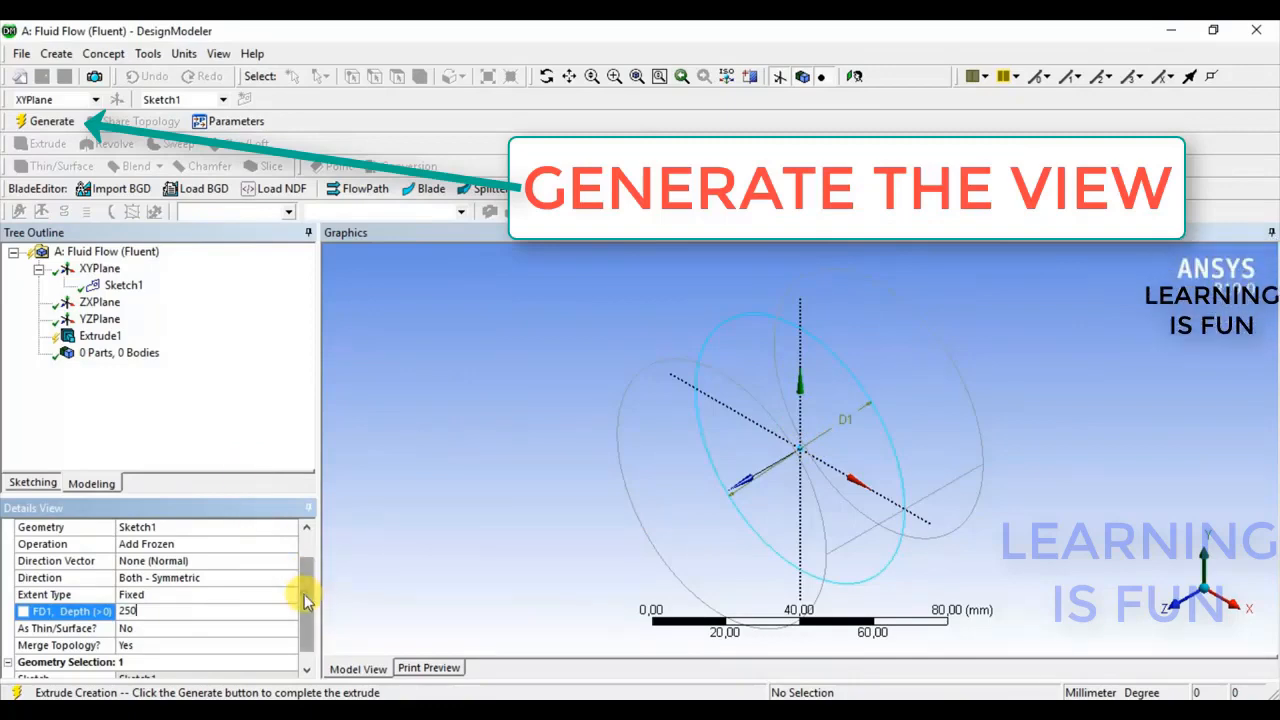
{"action": "scroll", "coordinate": [304, 594], "scroll_direction": "down", "scroll_amount": 1}
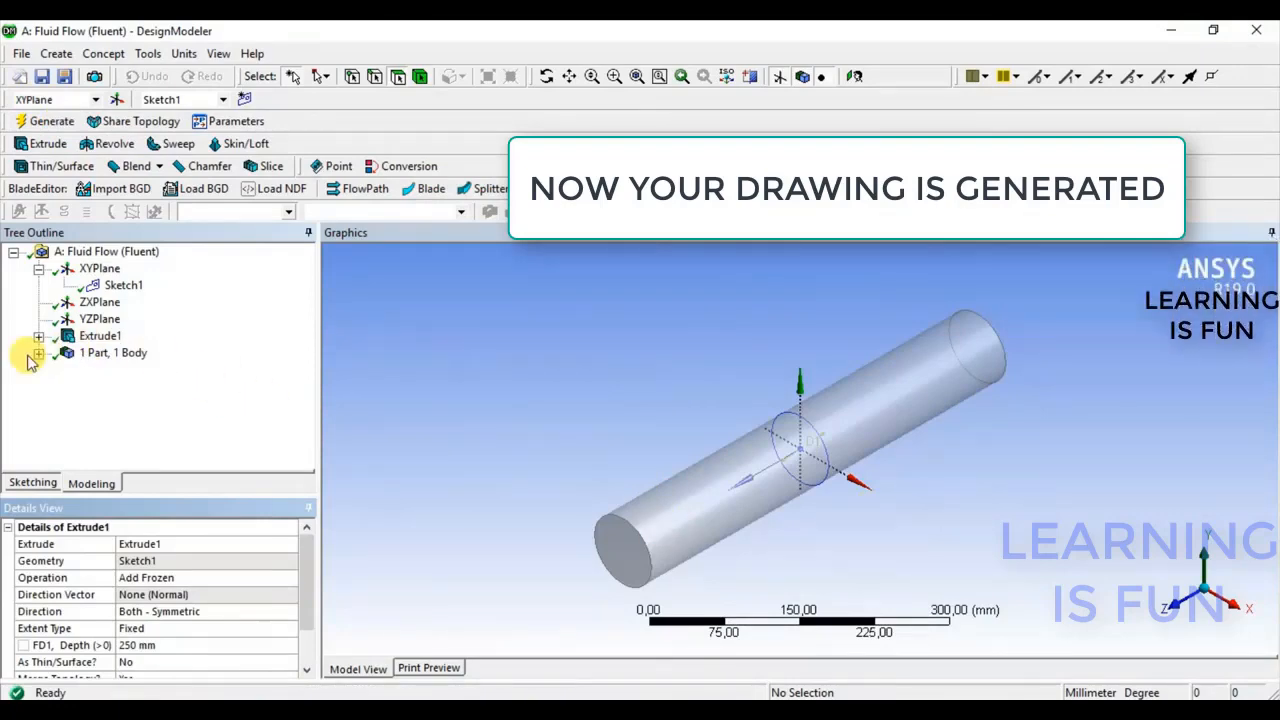
- Edit the selections of Extrude1, set its operation to Add Material and regenerate the model
{"action": "right_click", "coordinate": [101, 342]}
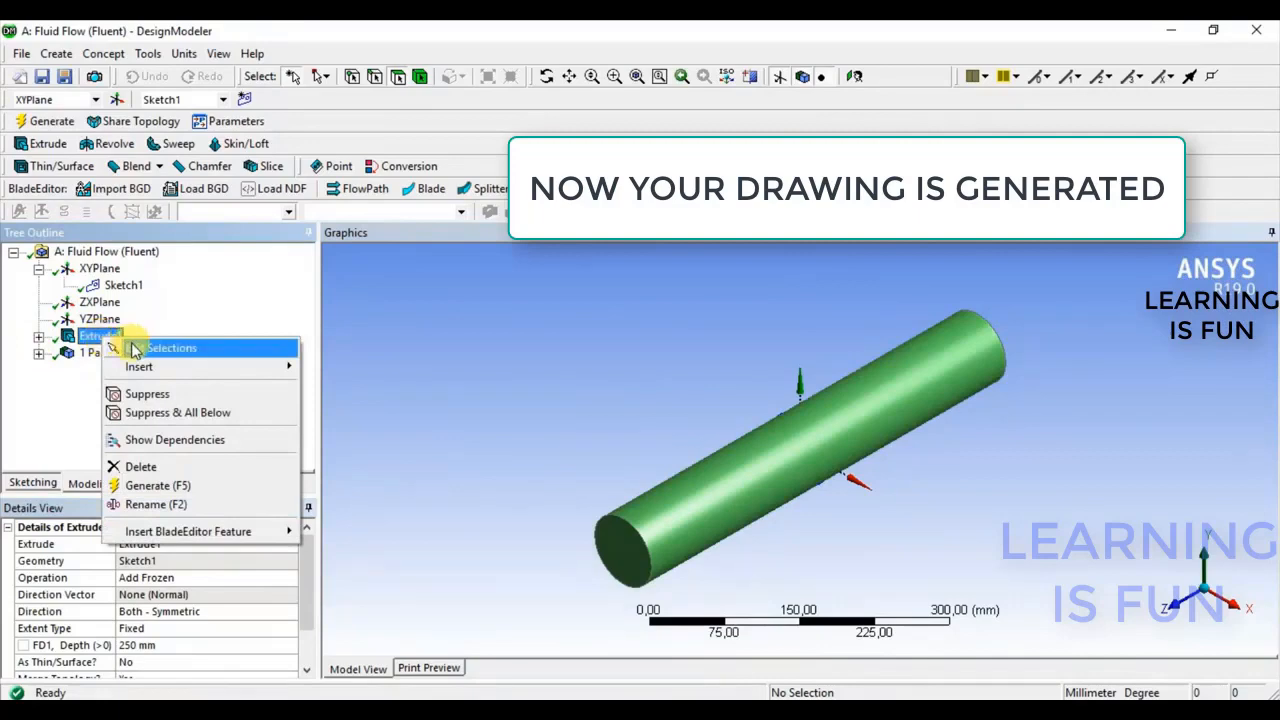
{"action": "left_click", "coordinate": [150, 348]}
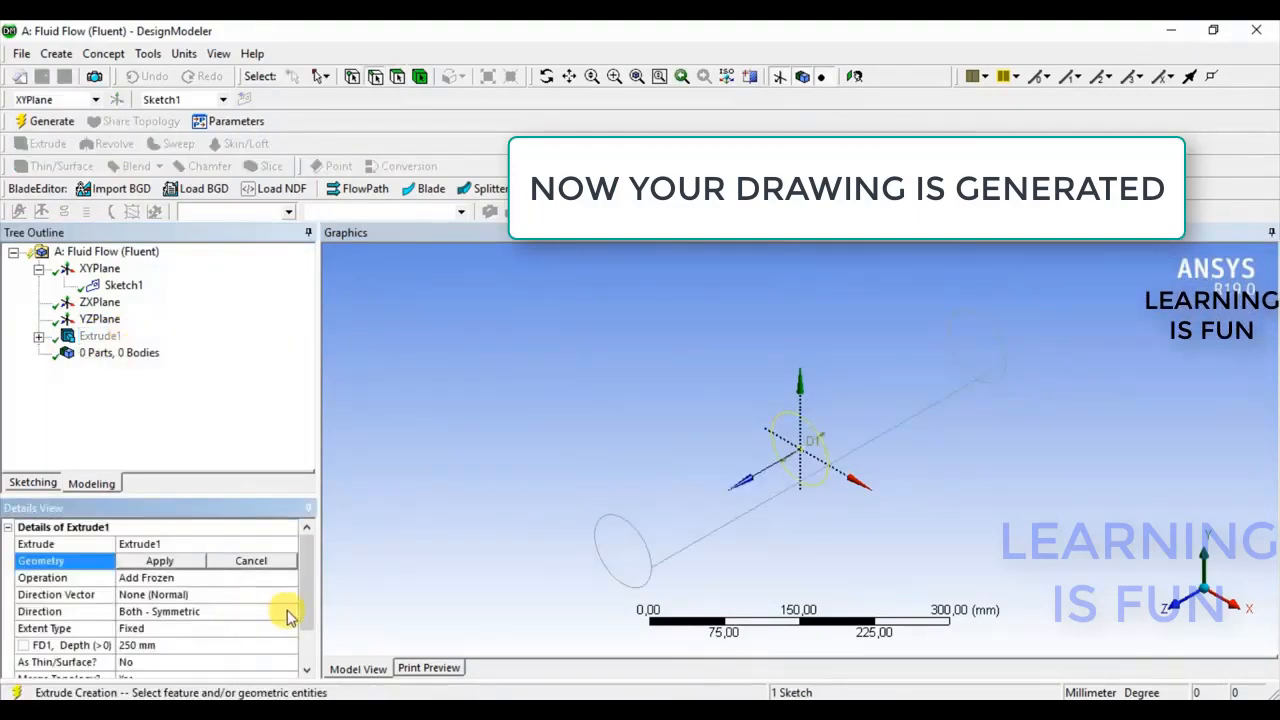
{"action": "left_click", "coordinate": [236, 582]}
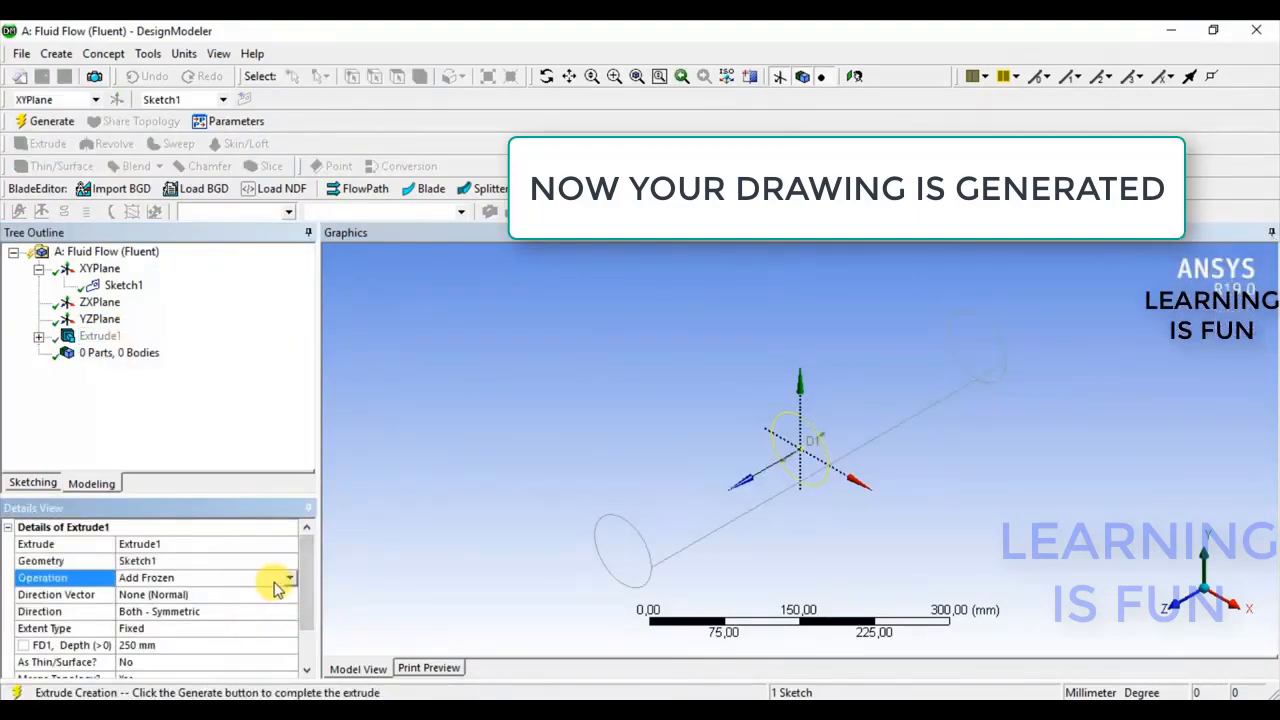
{"action": "left_click", "coordinate": [289, 582]}
{"action": "left_click", "coordinate": [240, 598]}
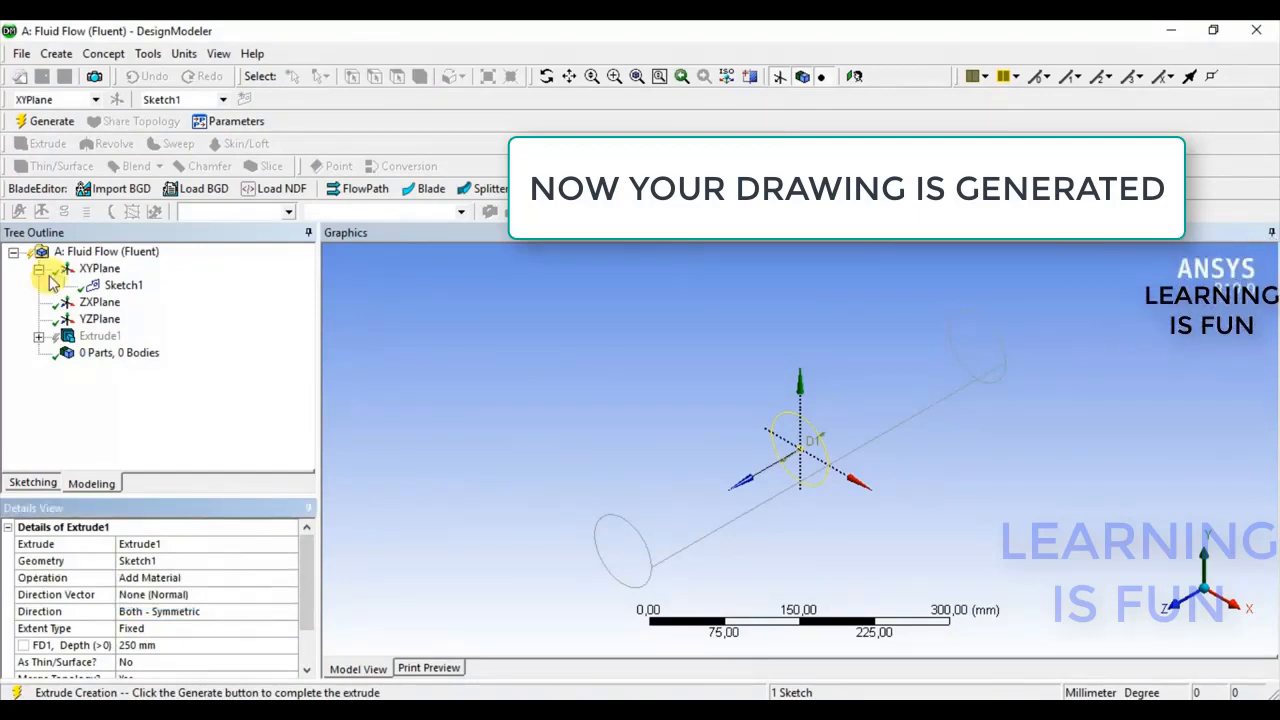
{"action": "left_click", "coordinate": [40, 128]}
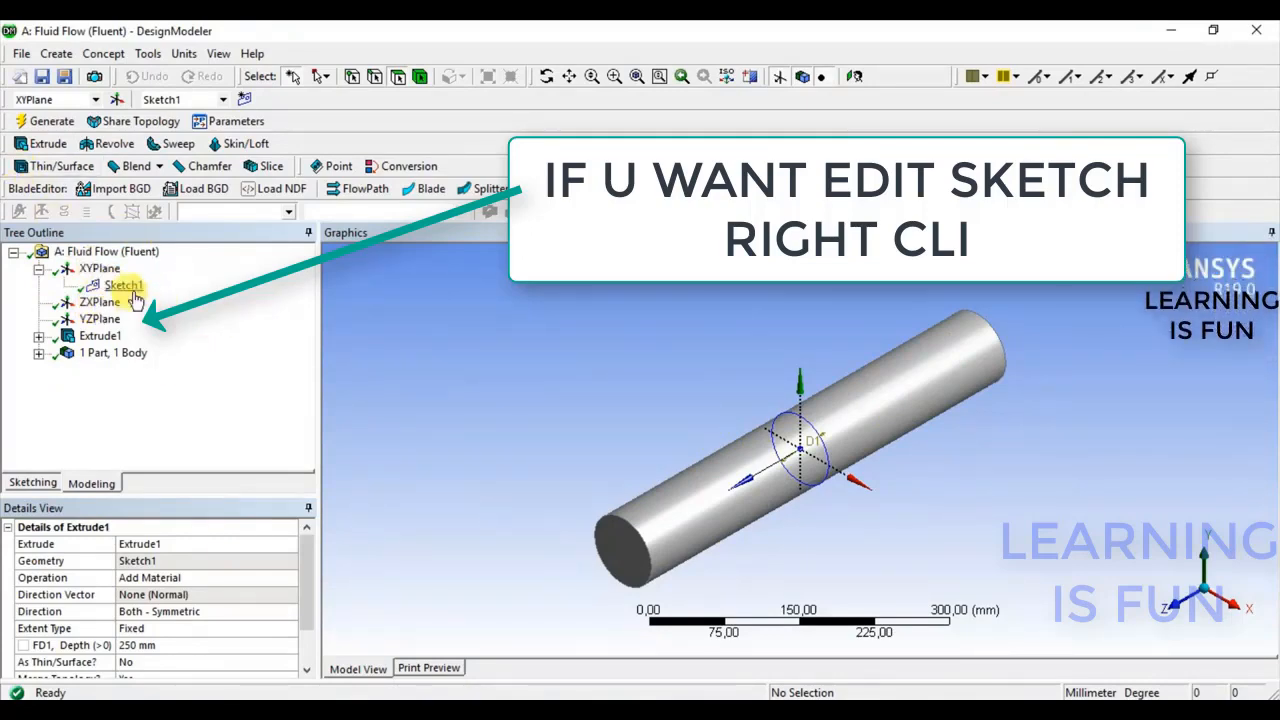
- Set the operation of Extrude1 back to Add Frozen and regenerate the body
{"action": "left_click", "coordinate": [175, 578]}
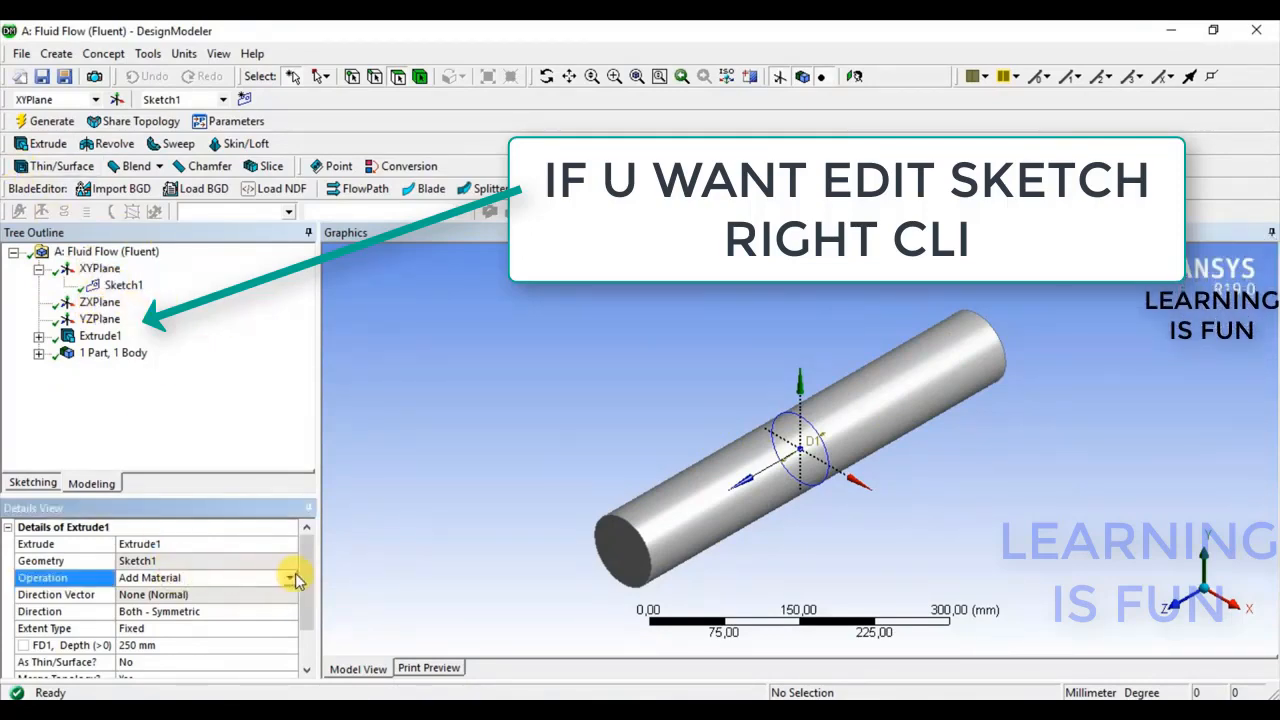
{"action": "left_click", "coordinate": [290, 578]}
{"action": "left_click", "coordinate": [232, 606]}
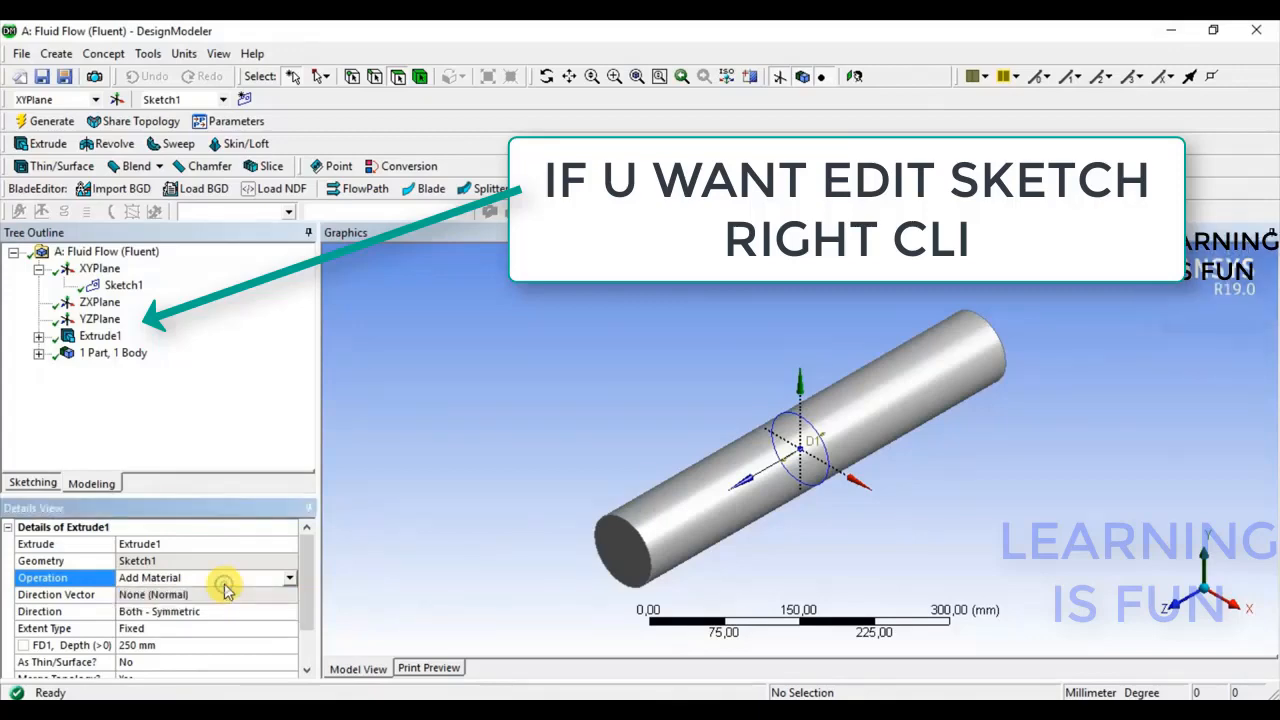
{"action": "left_click", "coordinate": [42, 120]}
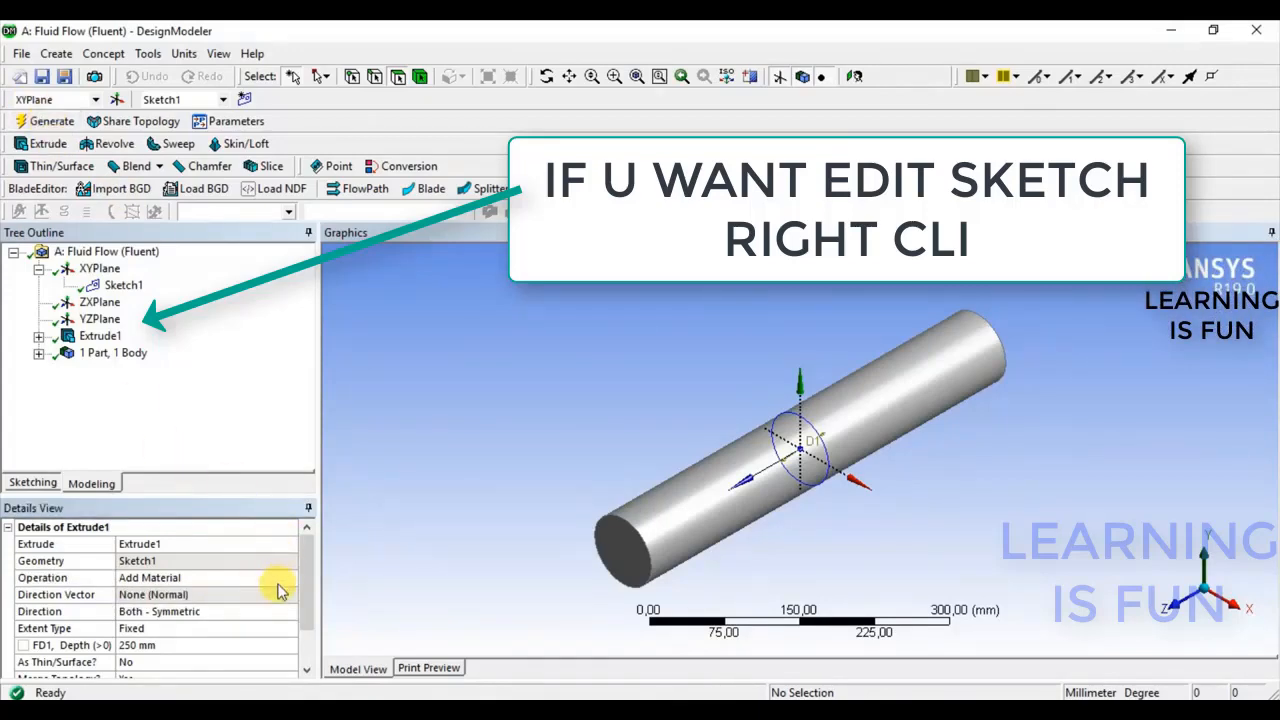
{"action": "left_click", "coordinate": [284, 578]}
{"action": "left_click", "coordinate": [289, 578]}
{"action": "left_click", "coordinate": [240, 594]}
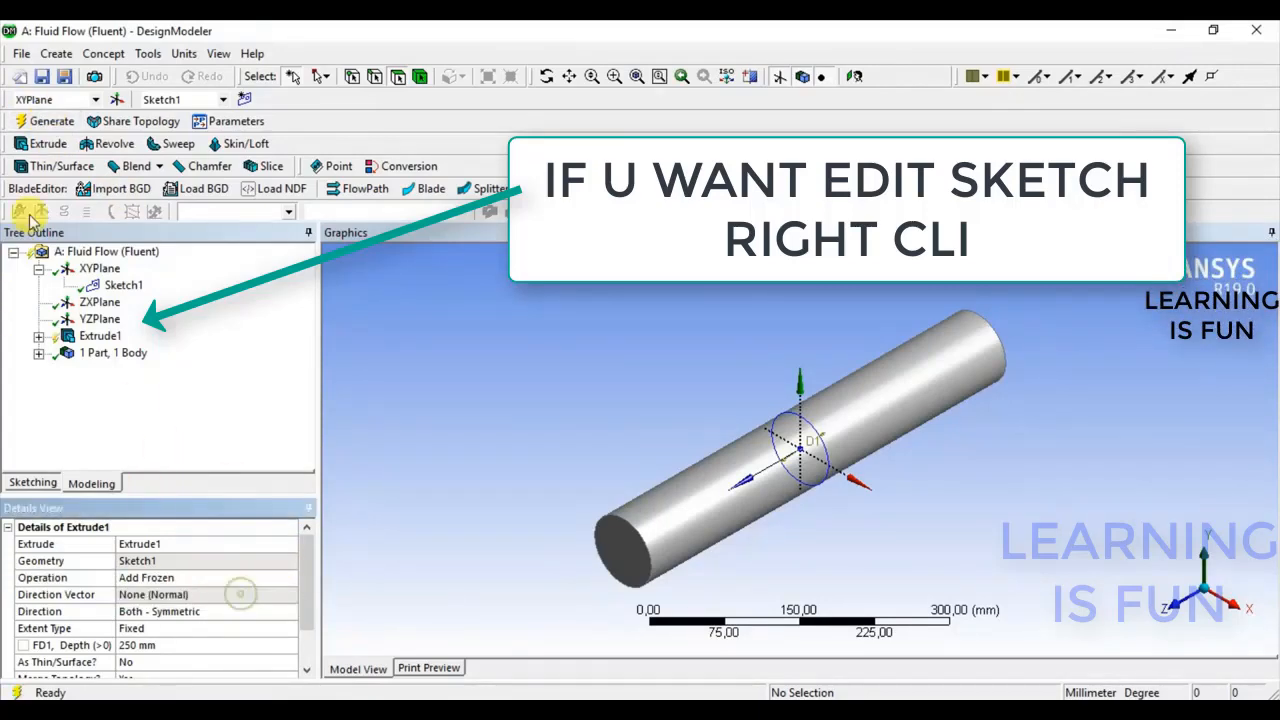
{"action": "left_click", "coordinate": [41, 123]}
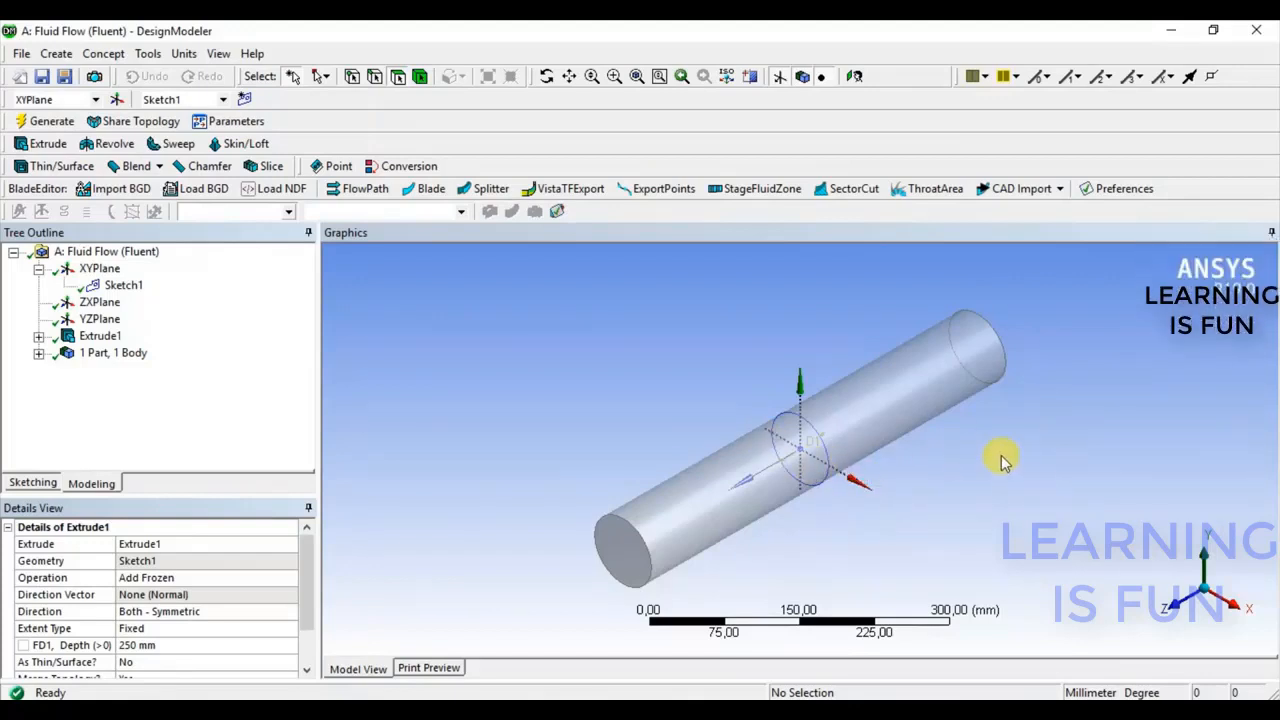
- Create a new sketch on the ZXPlane and open it for sketching with the view facing the plane
{"action": "left_click", "coordinate": [100, 303]}
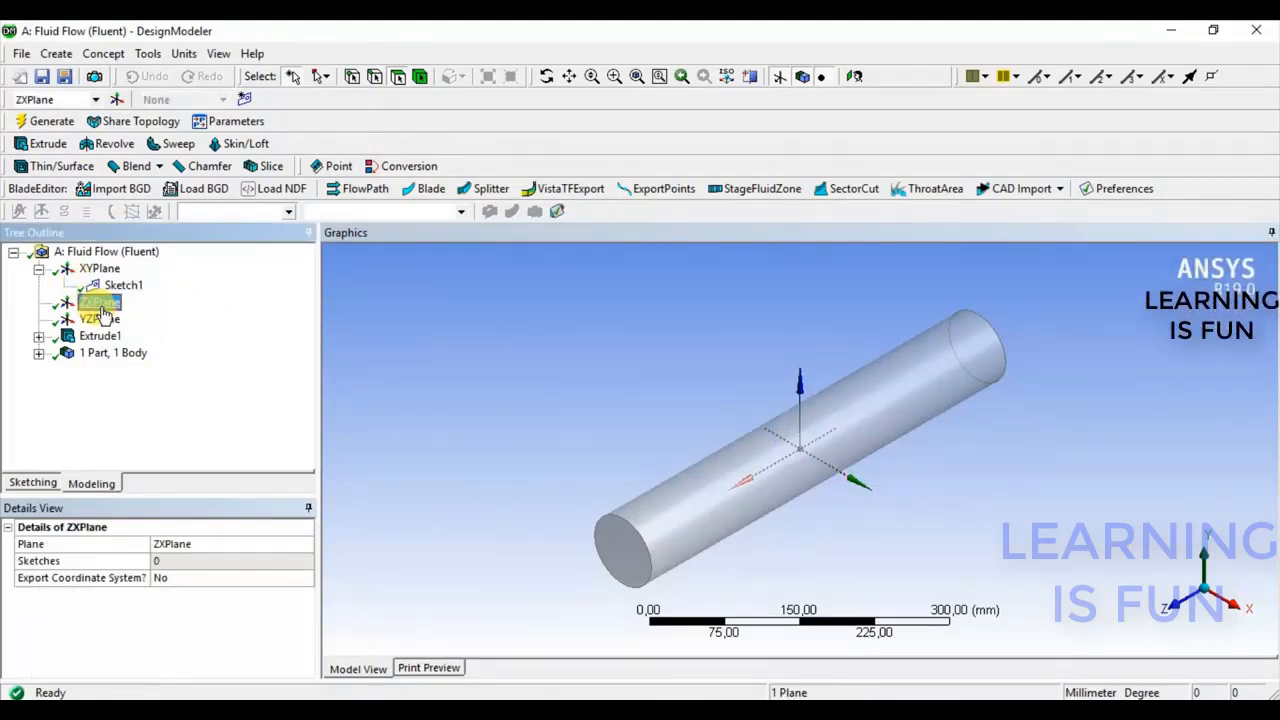
{"action": "left_click", "coordinate": [245, 99]}
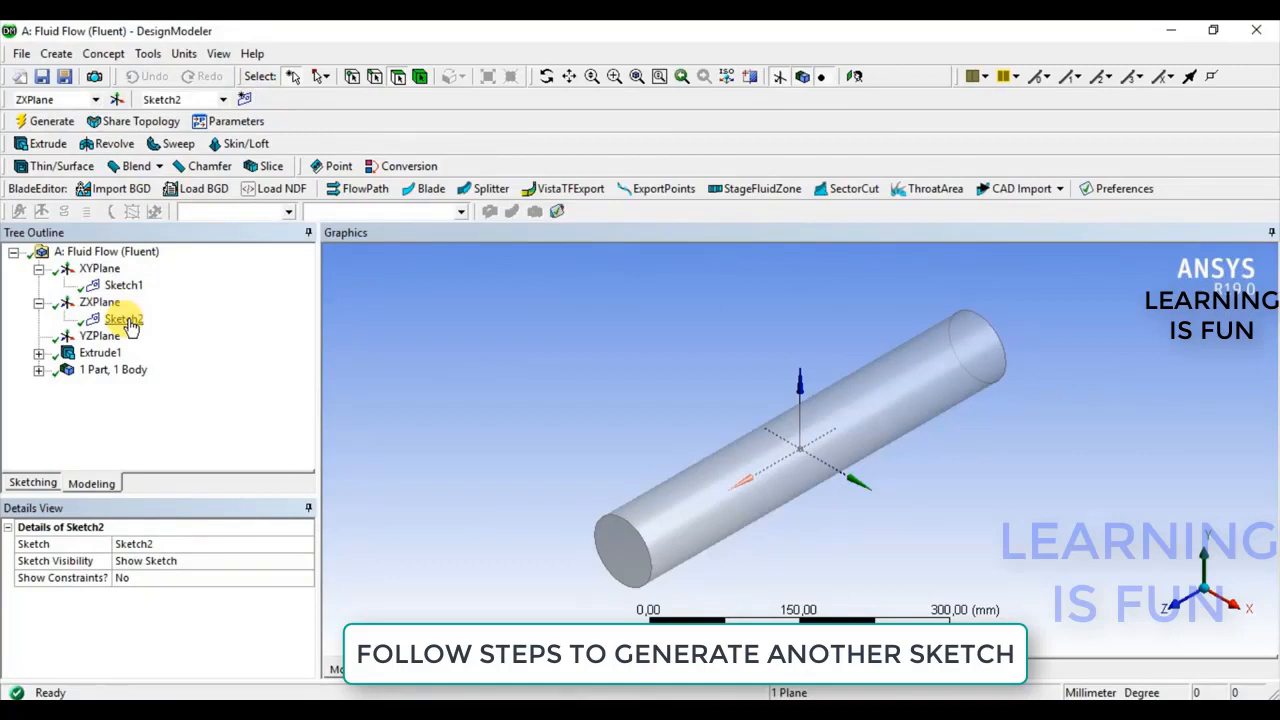
{"action": "left_click", "coordinate": [127, 321]}
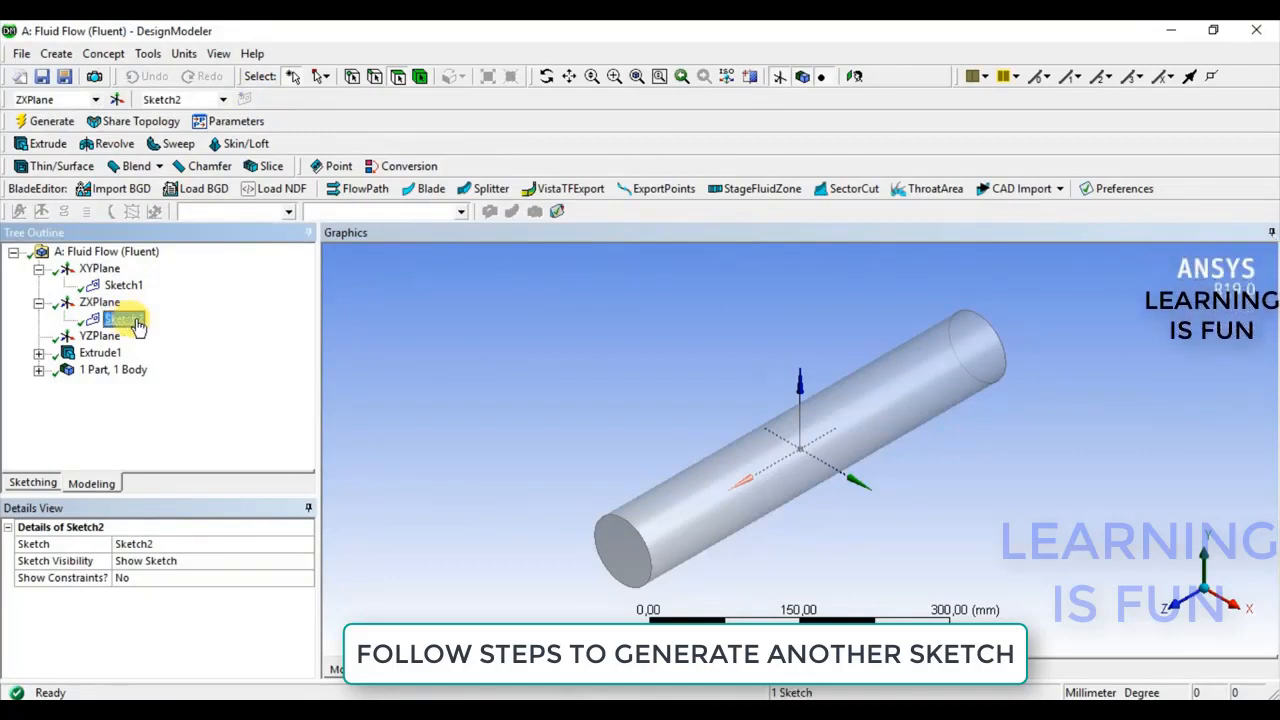
{"action": "left_click", "coordinate": [33, 484]}
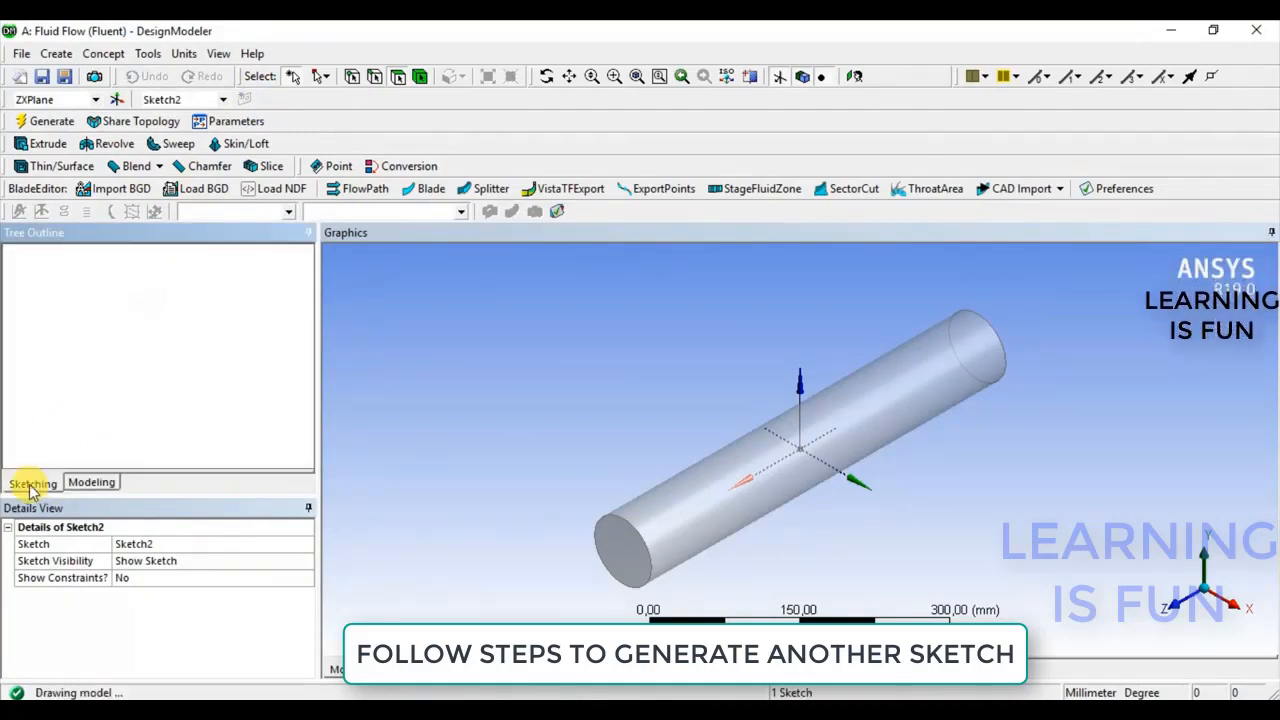
{"action": "left_click", "coordinate": [855, 78]}
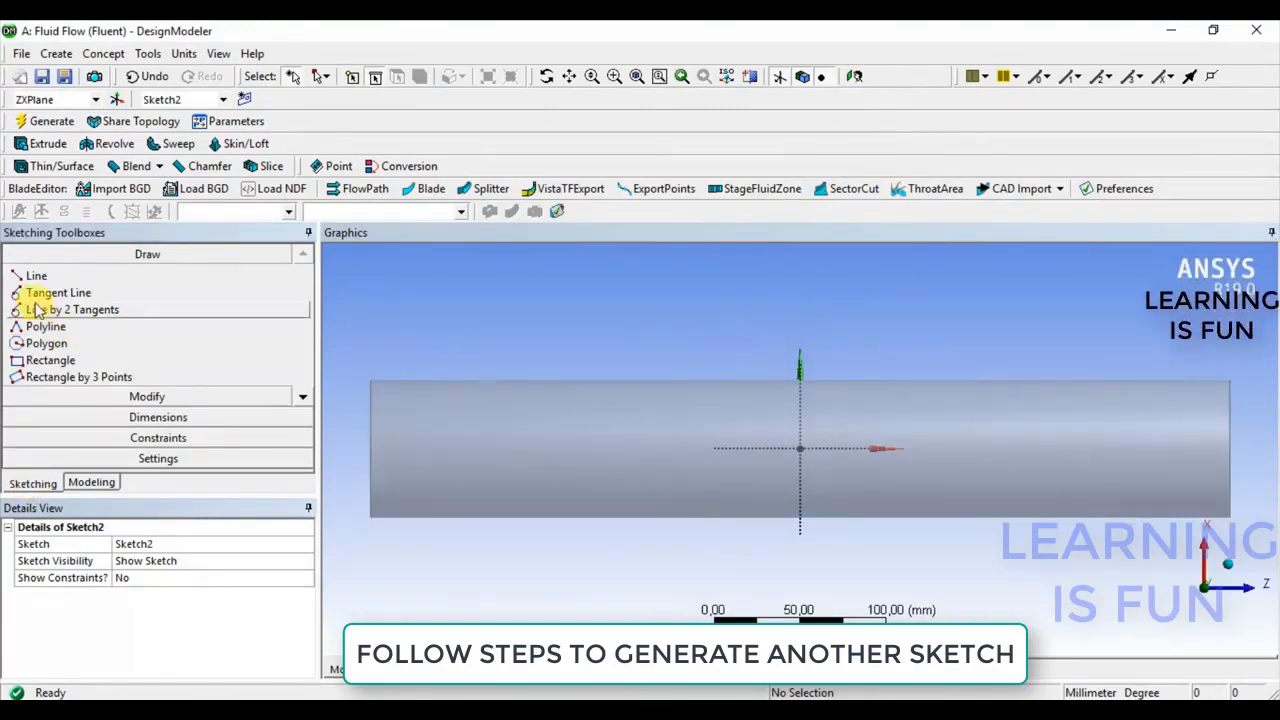
- Draw a circle about 62 mm in diameter centred on the origin of the ZXPlane sketch
{"action": "left_click", "coordinate": [302, 398]}
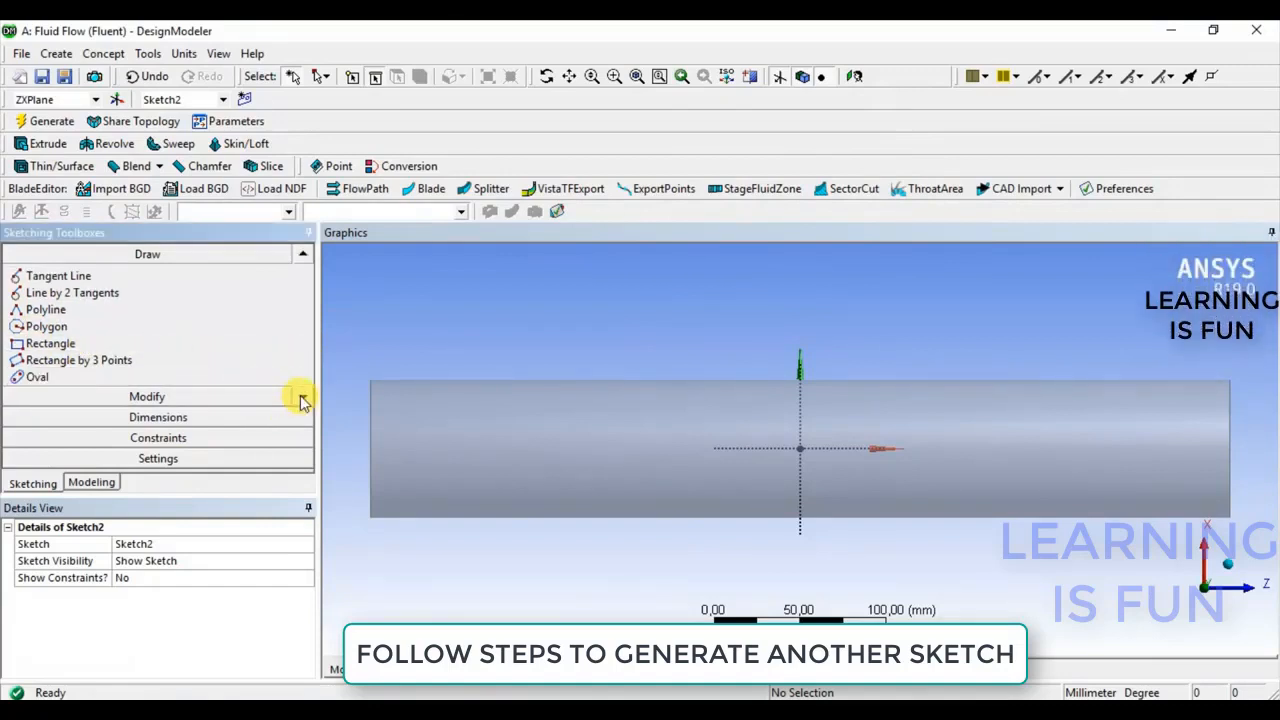
{"action": "left_click", "coordinate": [302, 398]}
{"action": "left_click", "coordinate": [38, 377]}
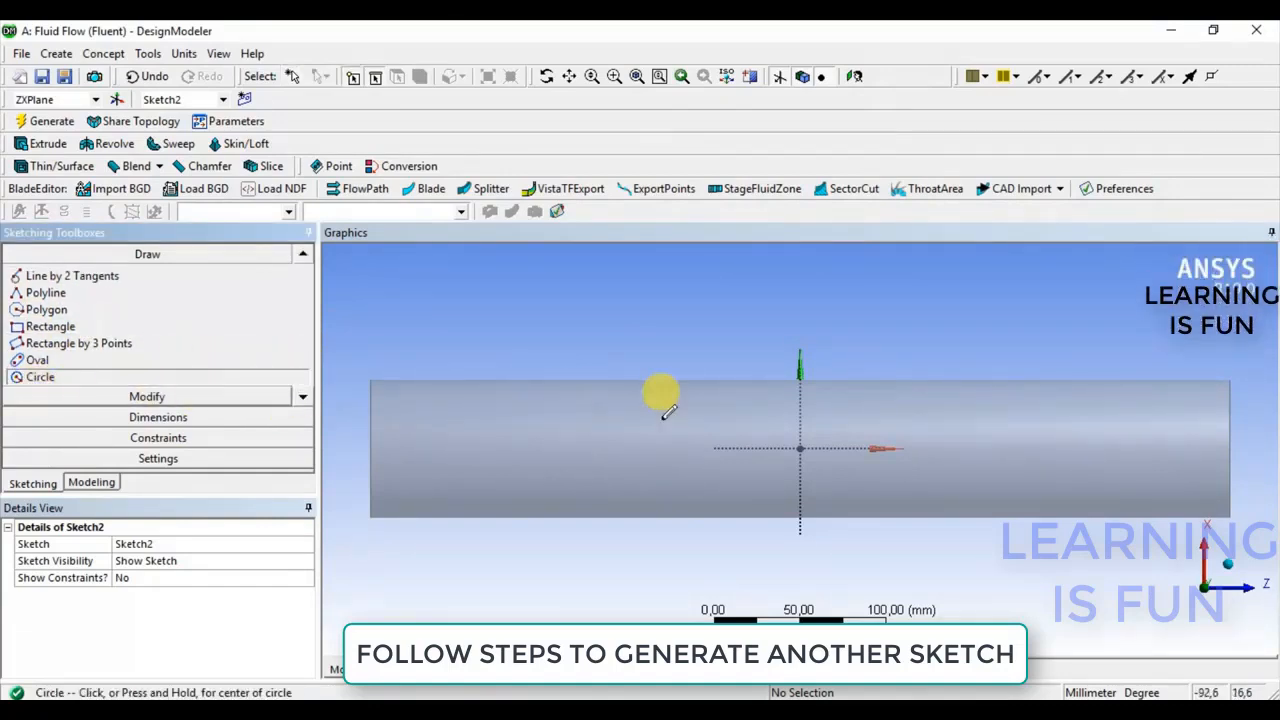
{"action": "left_click", "coordinate": [800, 447]}
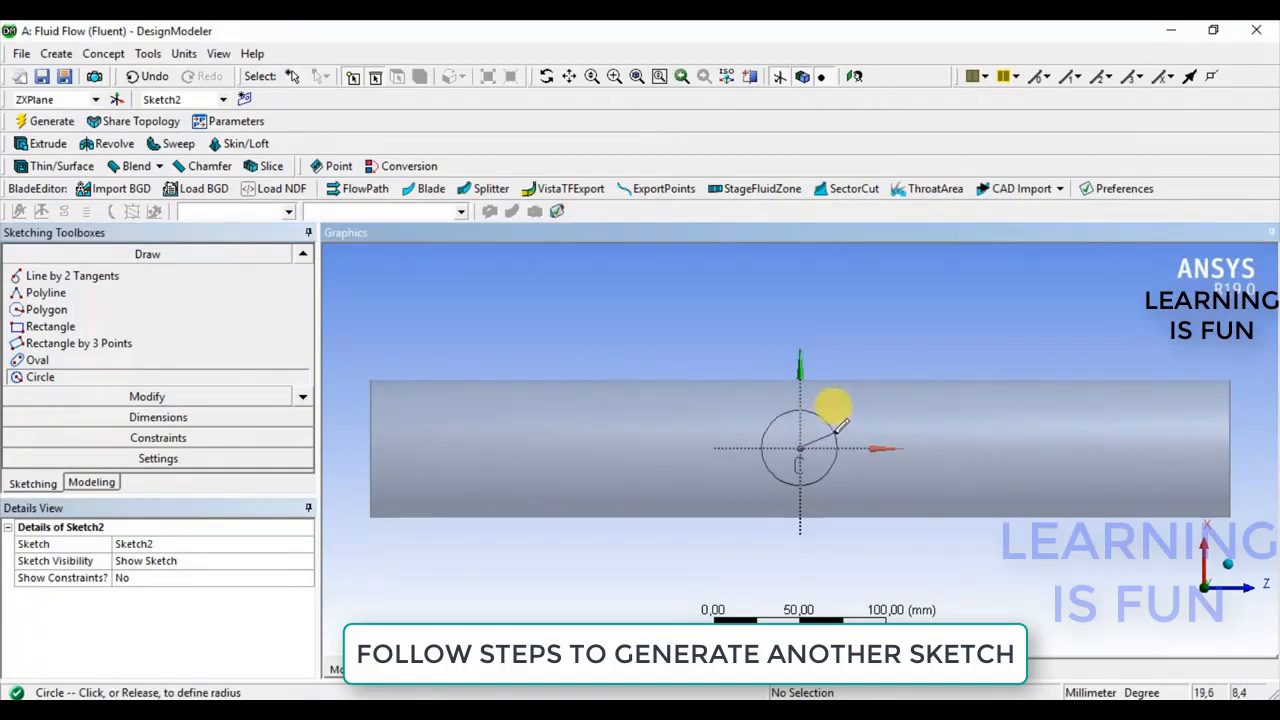
{"action": "left_click", "coordinate": [838, 410]}
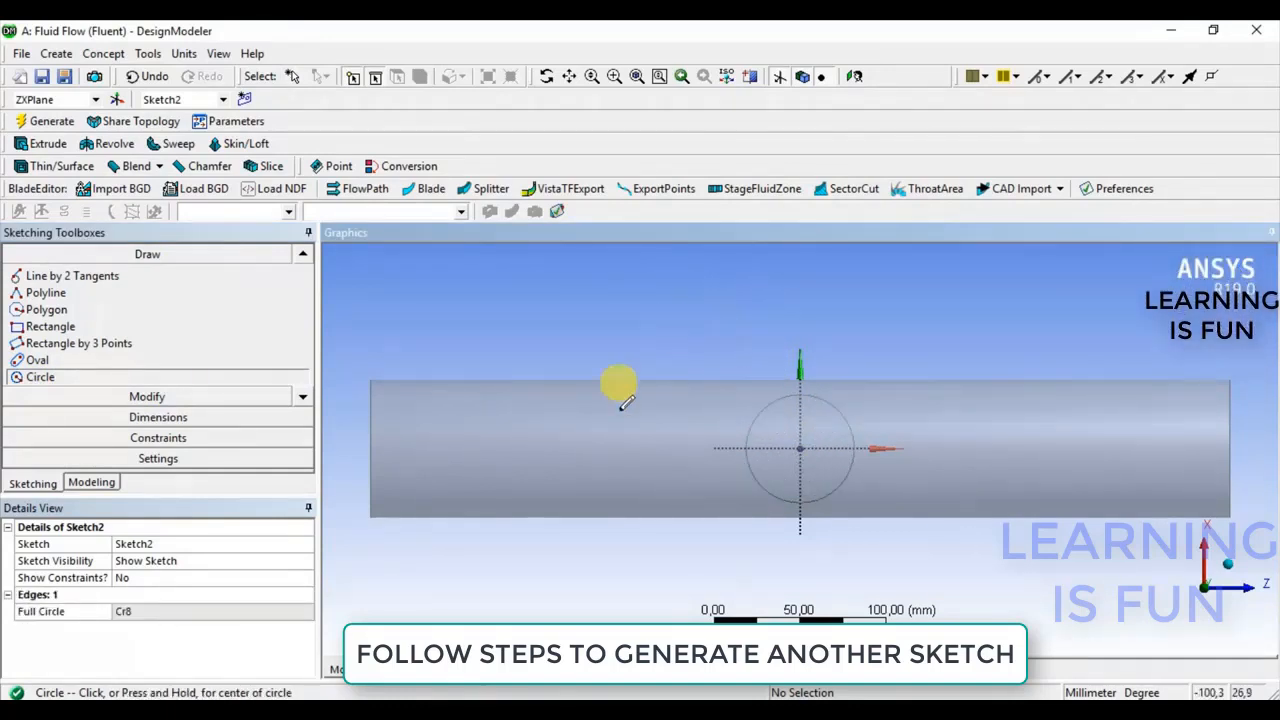
- Add a diameter dimension to the ZXPlane circle, set it to 60 mm and generate
{"action": "left_click", "coordinate": [229, 418]}
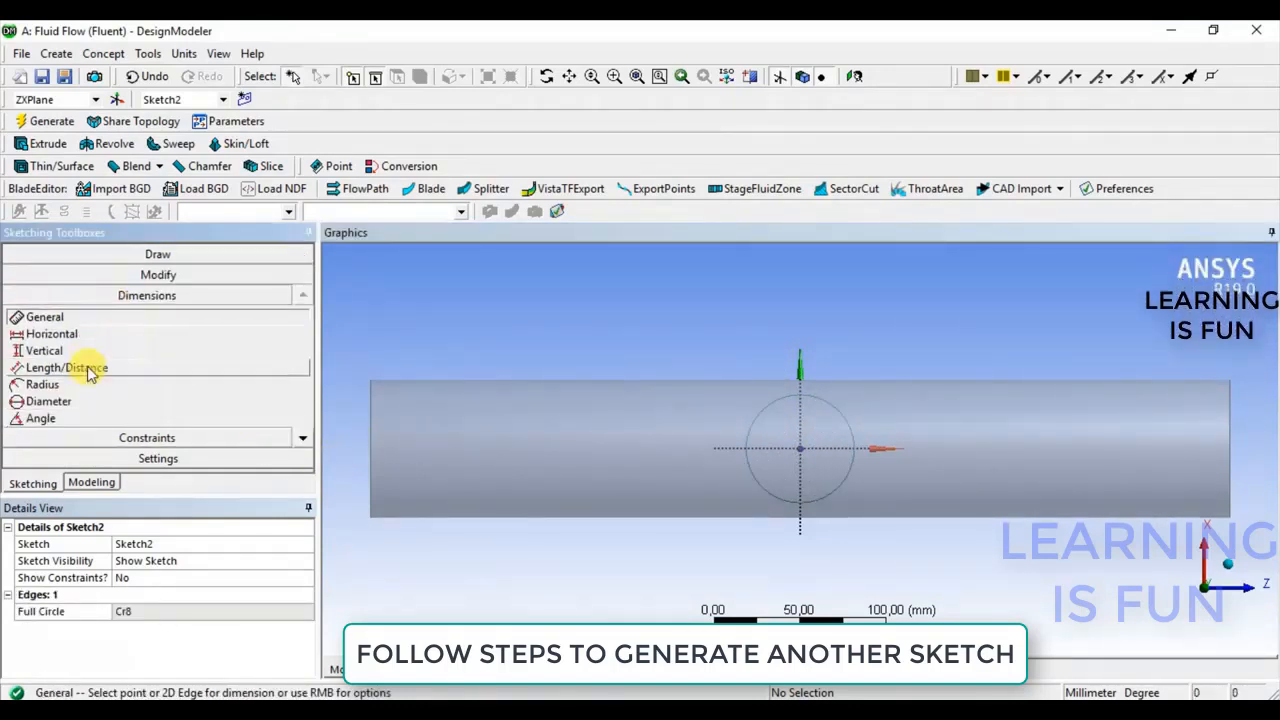
{"action": "left_click", "coordinate": [69, 404]}
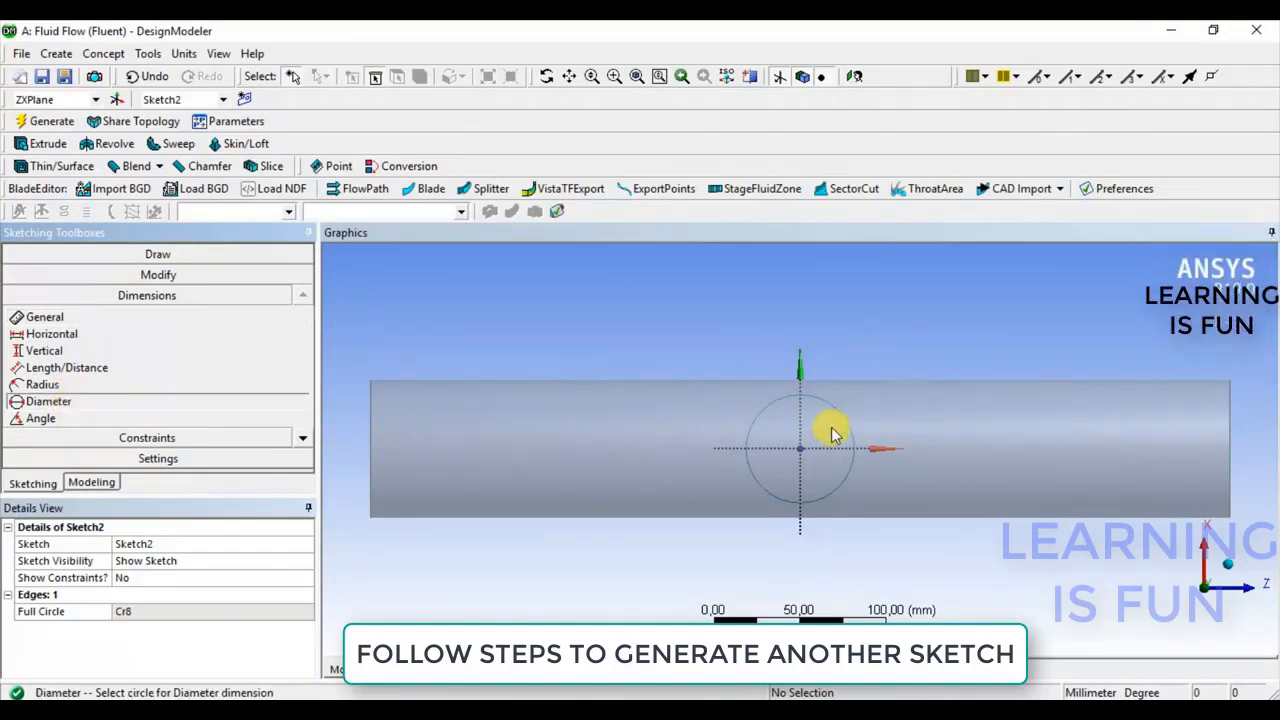
{"action": "left_click", "coordinate": [840, 418]}
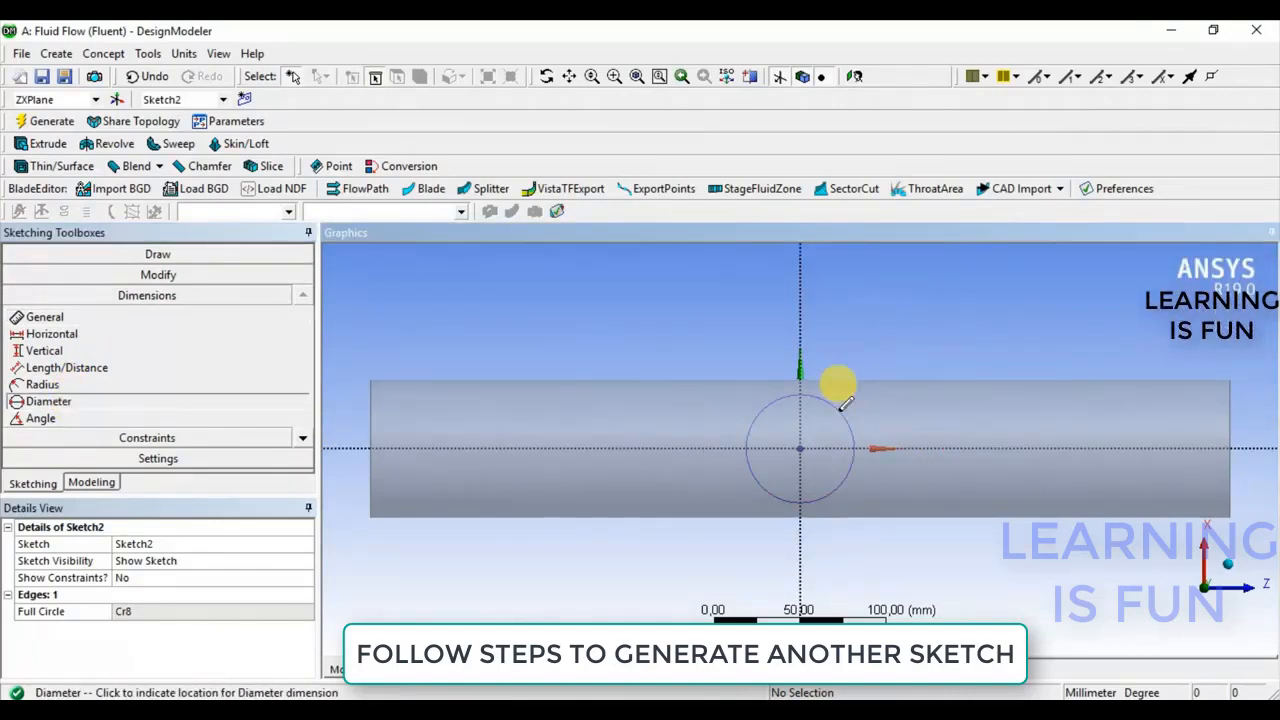
{"action": "left_click", "coordinate": [864, 305]}
{"action": "left_click", "coordinate": [143, 613]}
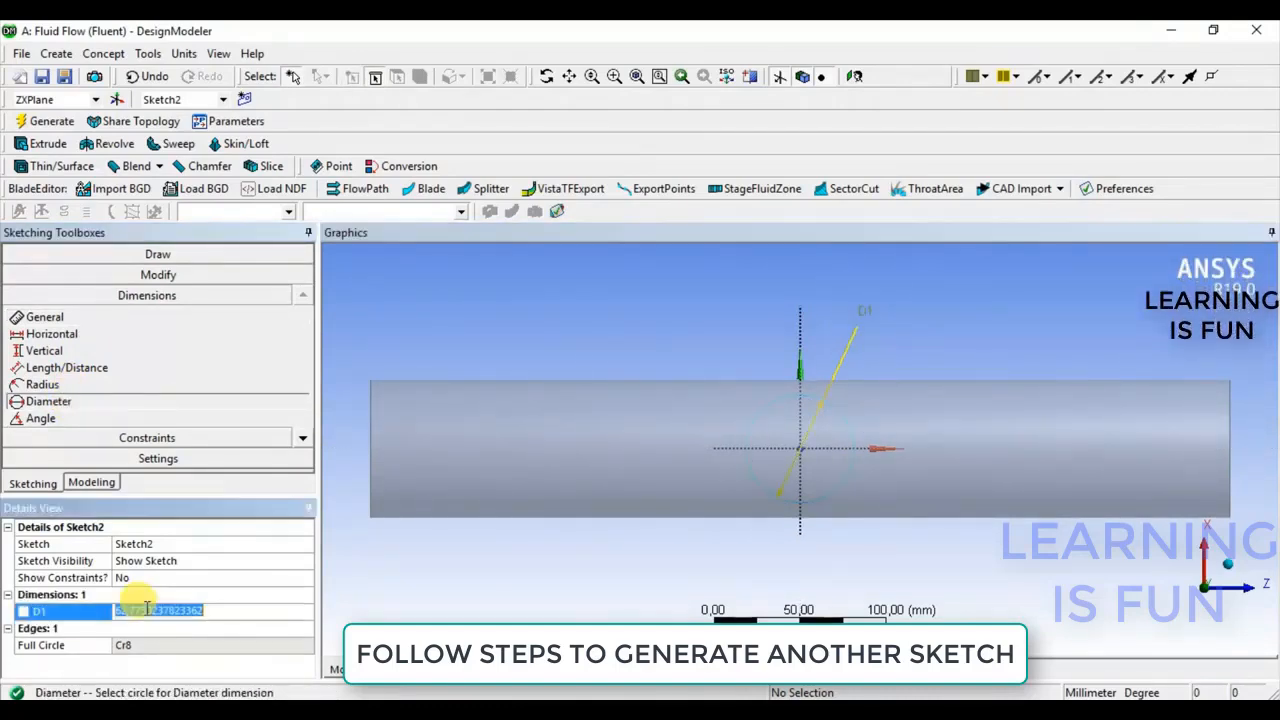
{"action": "type", "text": "60"}
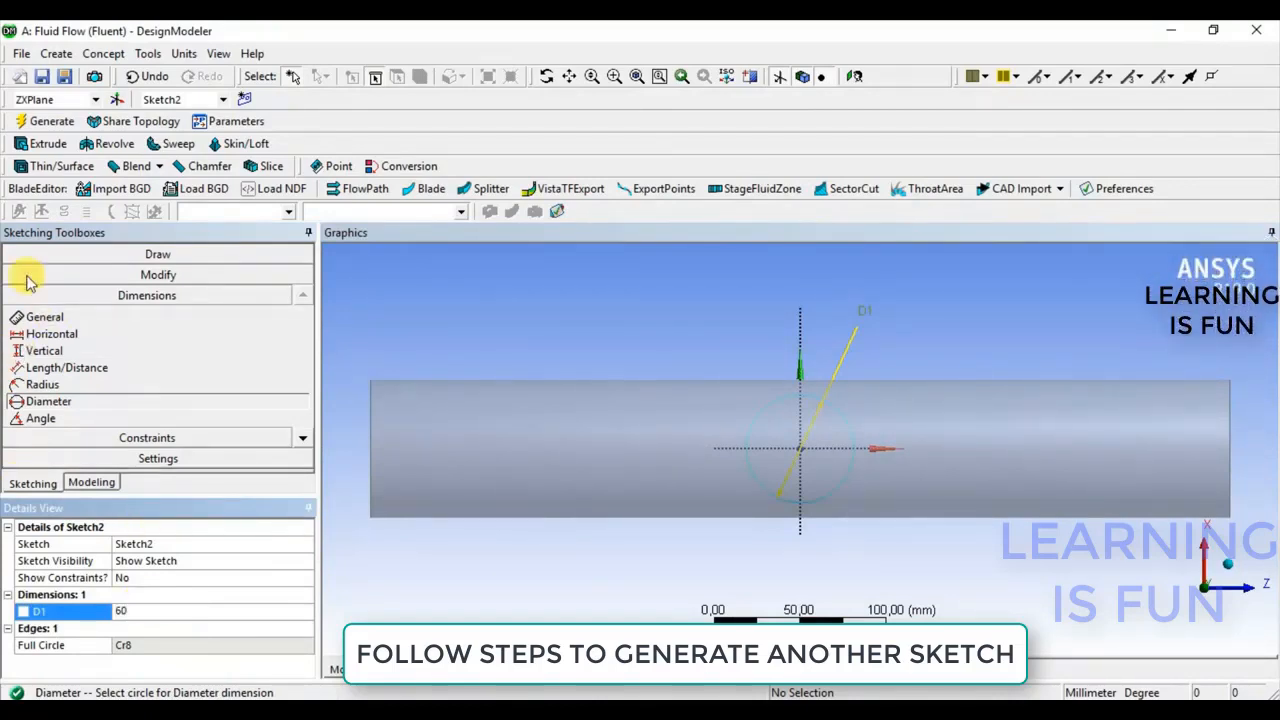
{"action": "left_click", "coordinate": [30, 122]}
- Start an Extrude of Sketch2 from the isometric view, with the operation set to Add Frozen
{"action": "left_click", "coordinate": [92, 483]}
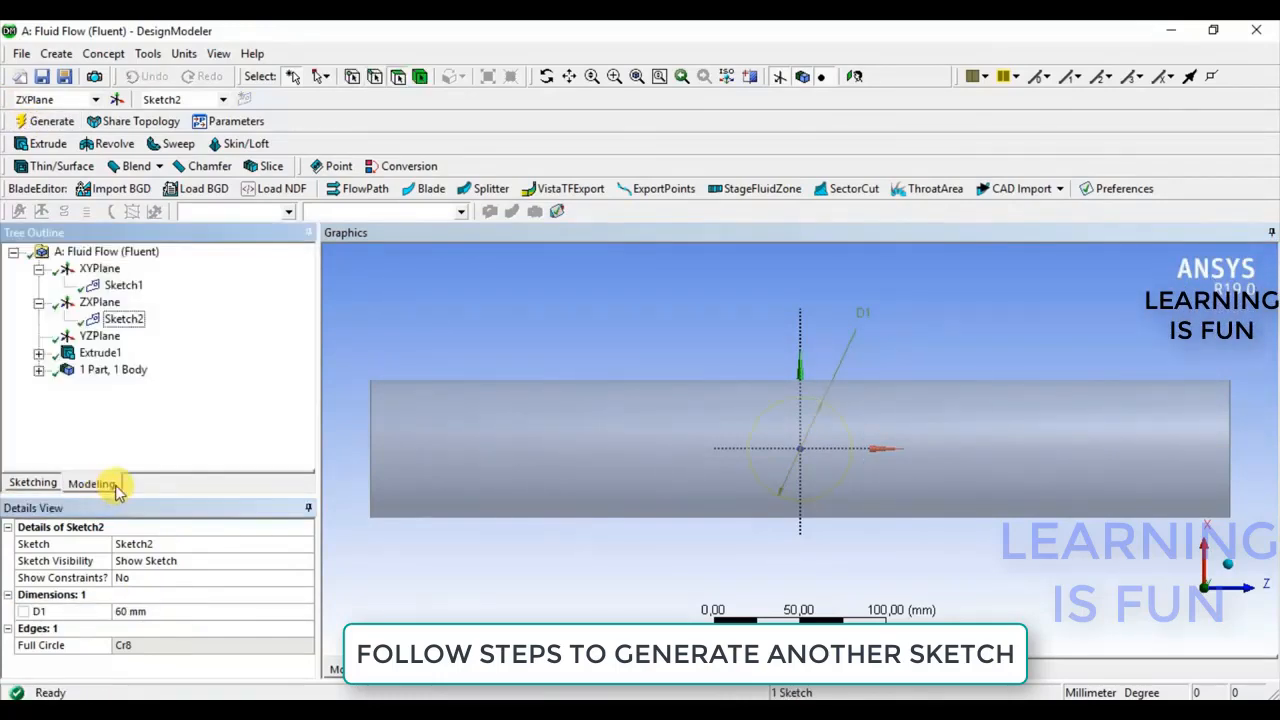
{"action": "left_click", "coordinate": [1228, 563]}
{"action": "scroll", "coordinate": [825, 400], "scroll_direction": "down", "scroll_amount": 5}
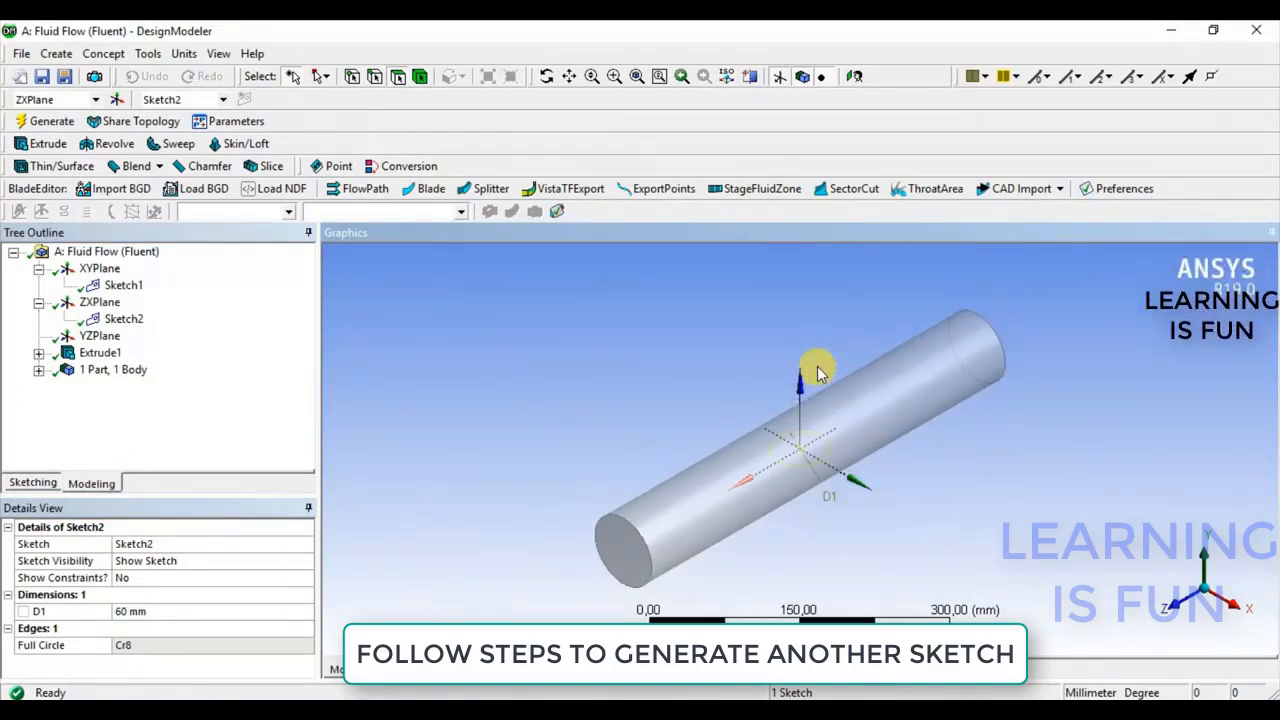
{"action": "scroll", "coordinate": [800, 355], "scroll_direction": "down", "scroll_amount": 1}
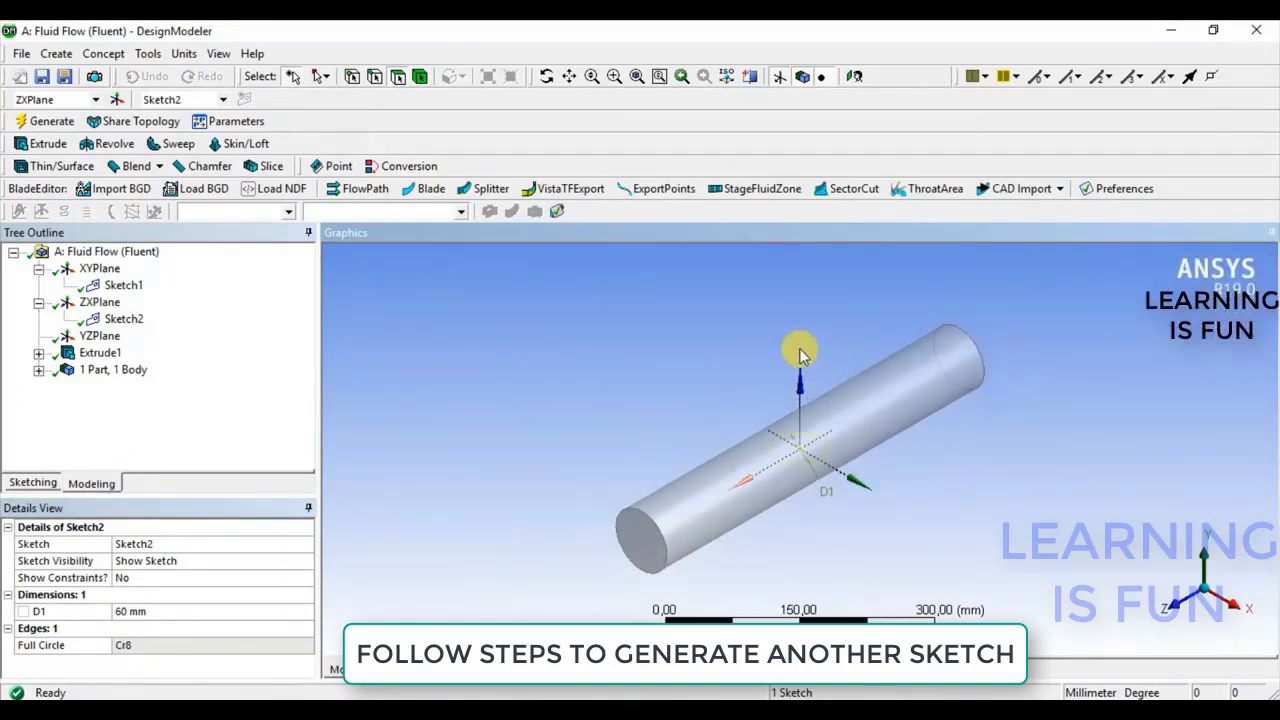
{"action": "left_click", "coordinate": [42, 145]}
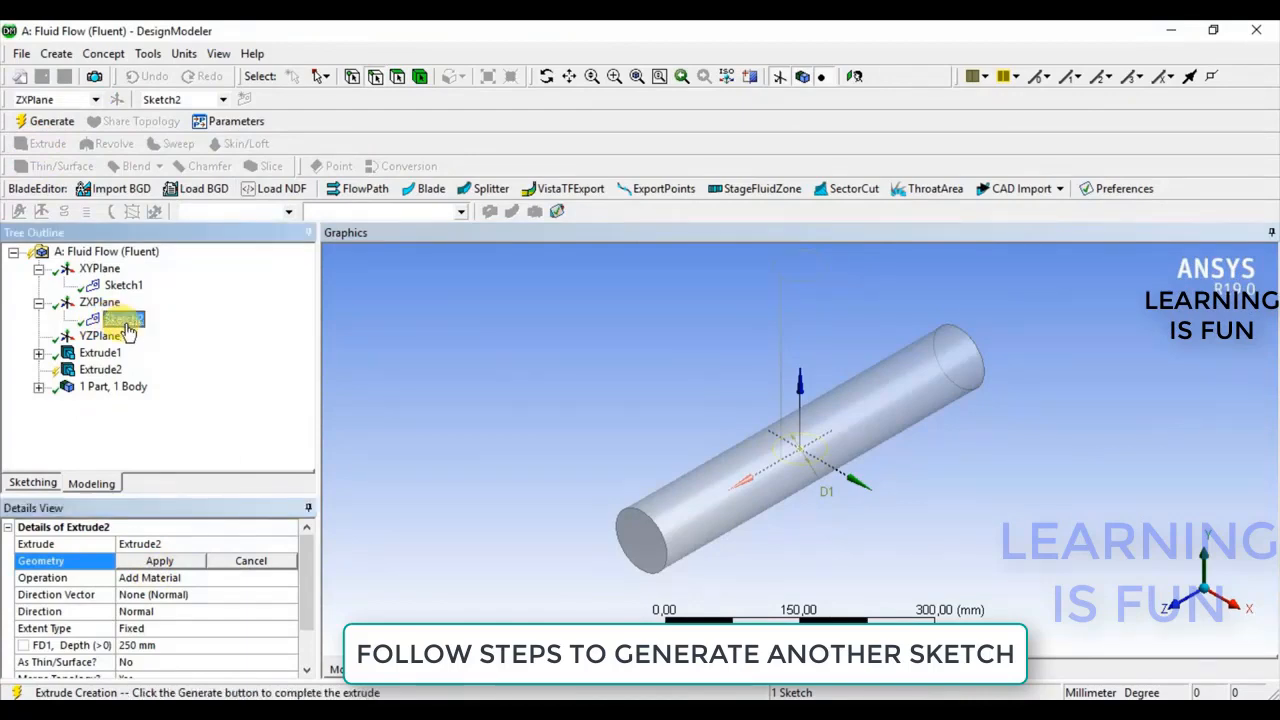
{"action": "left_click", "coordinate": [148, 562]}
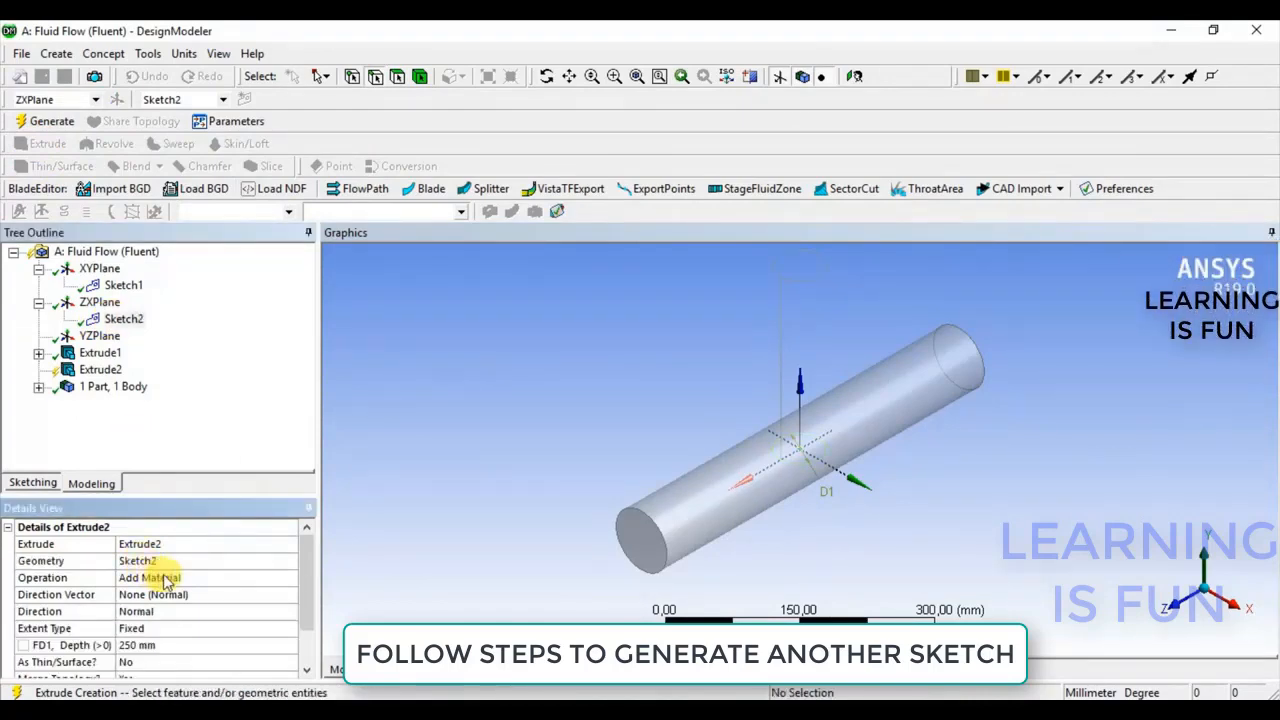
{"action": "left_click", "coordinate": [268, 580]}
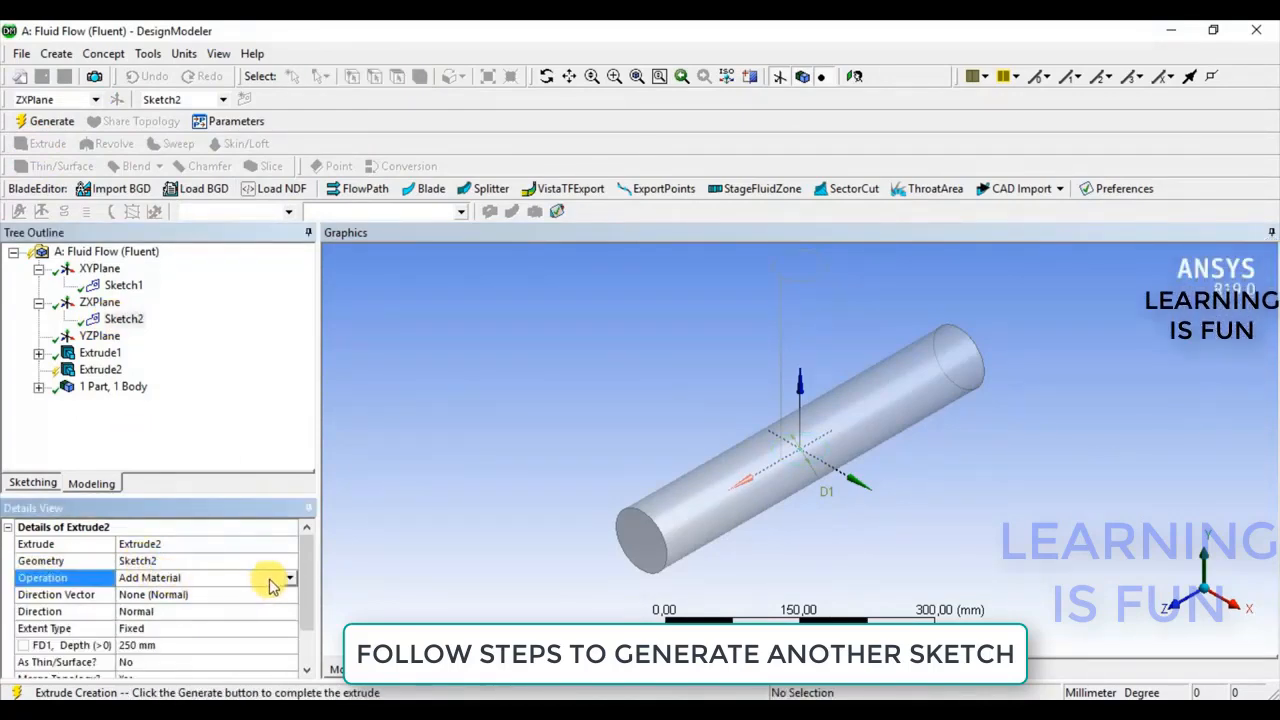
{"action": "left_click", "coordinate": [288, 582]}
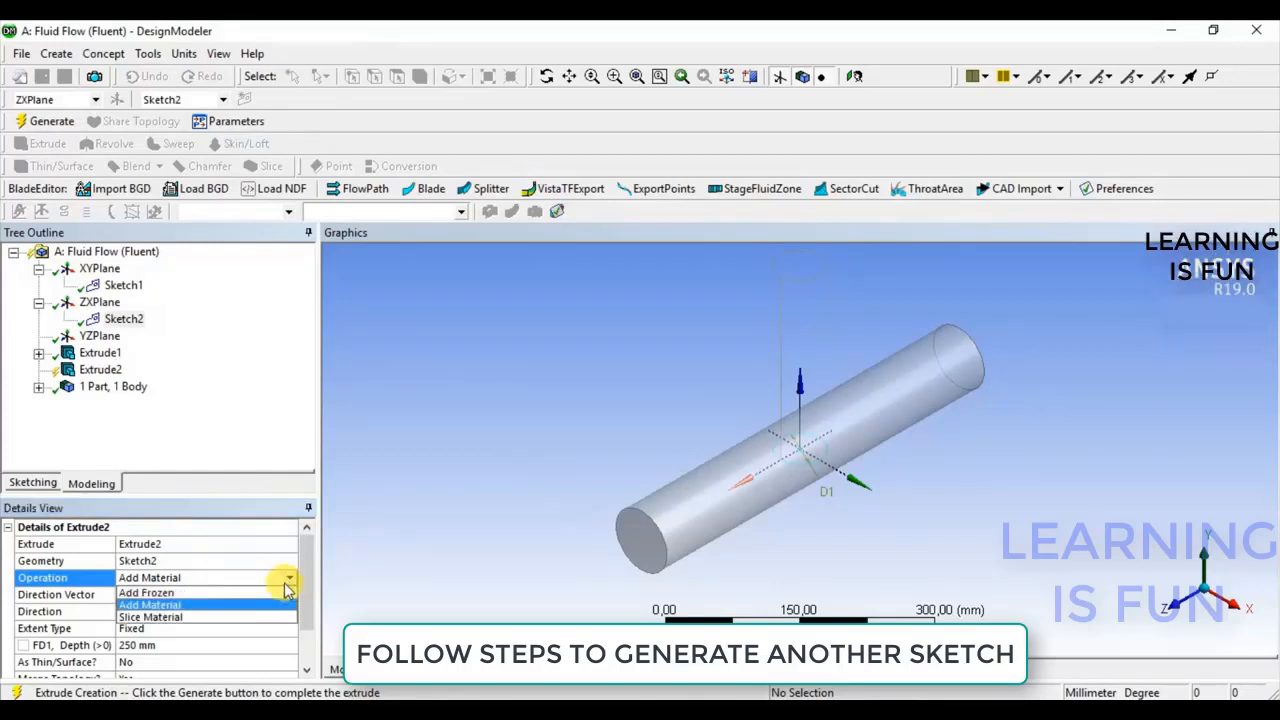
{"action": "left_click", "coordinate": [211, 594]}
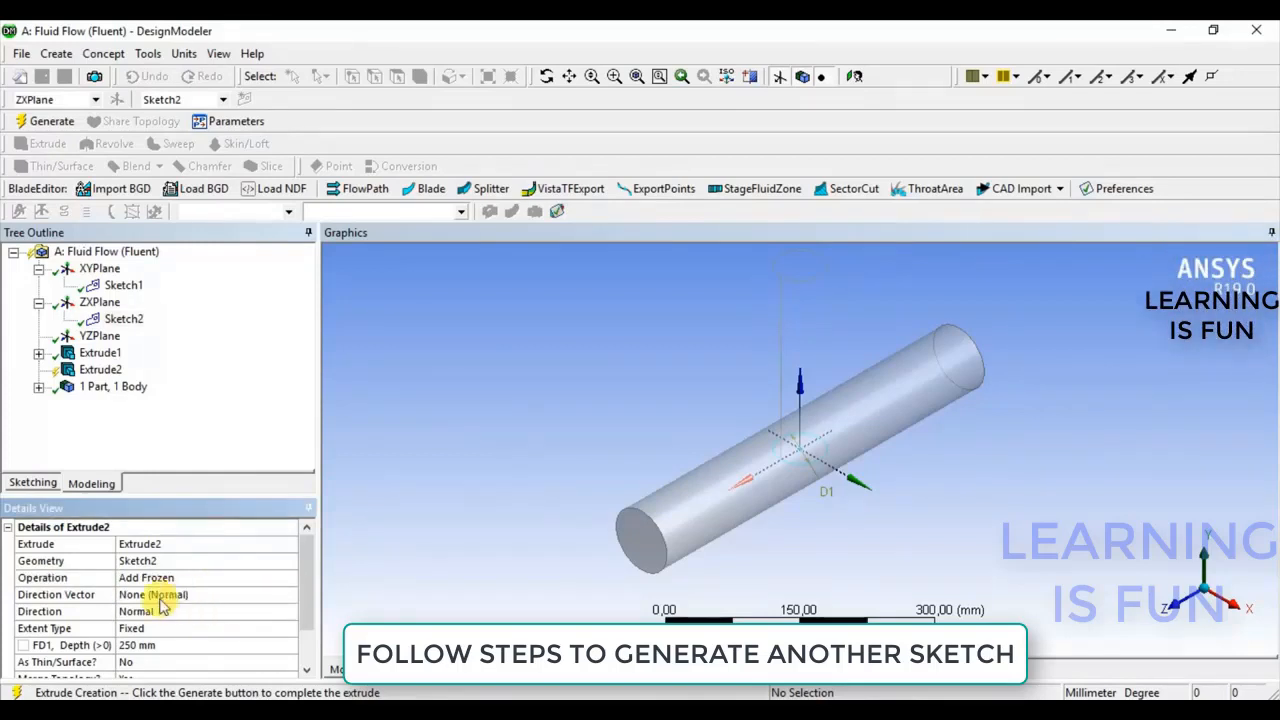
- Set the fixed extrusion depth of Extrude2 to 150 mm
{"action": "left_click", "coordinate": [154, 644]}
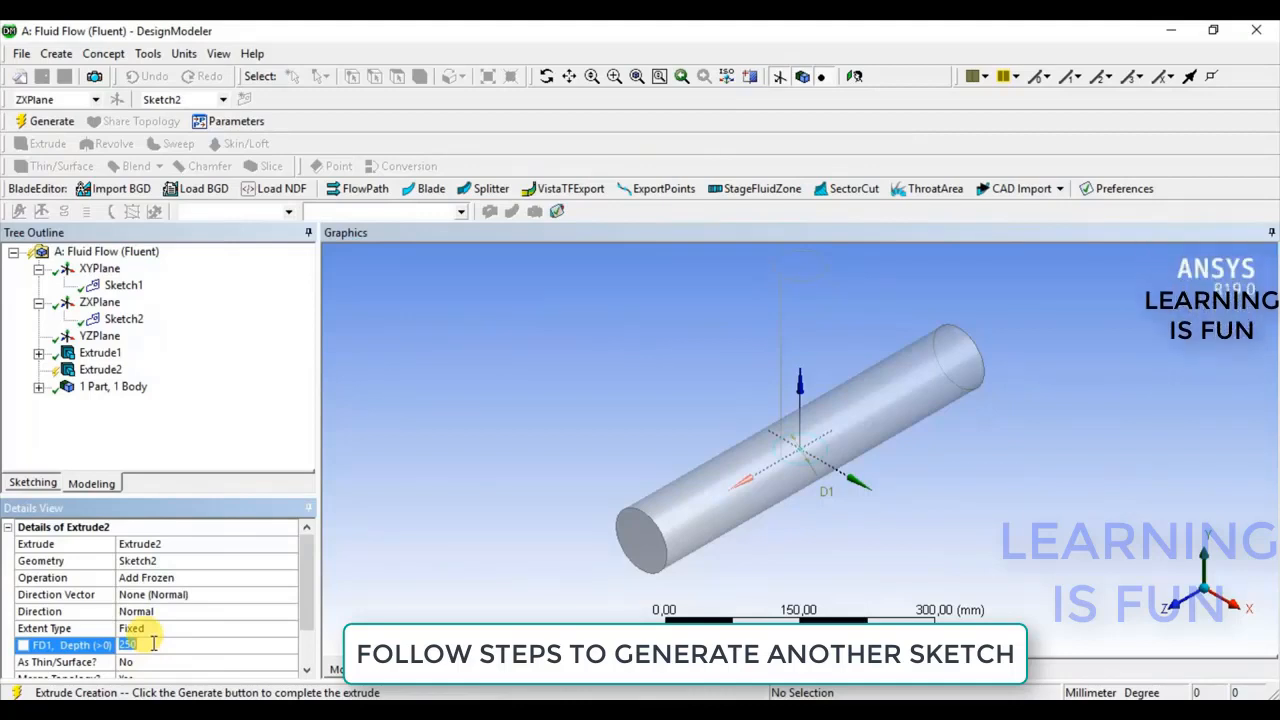
{"action": "type", "text": "150"}
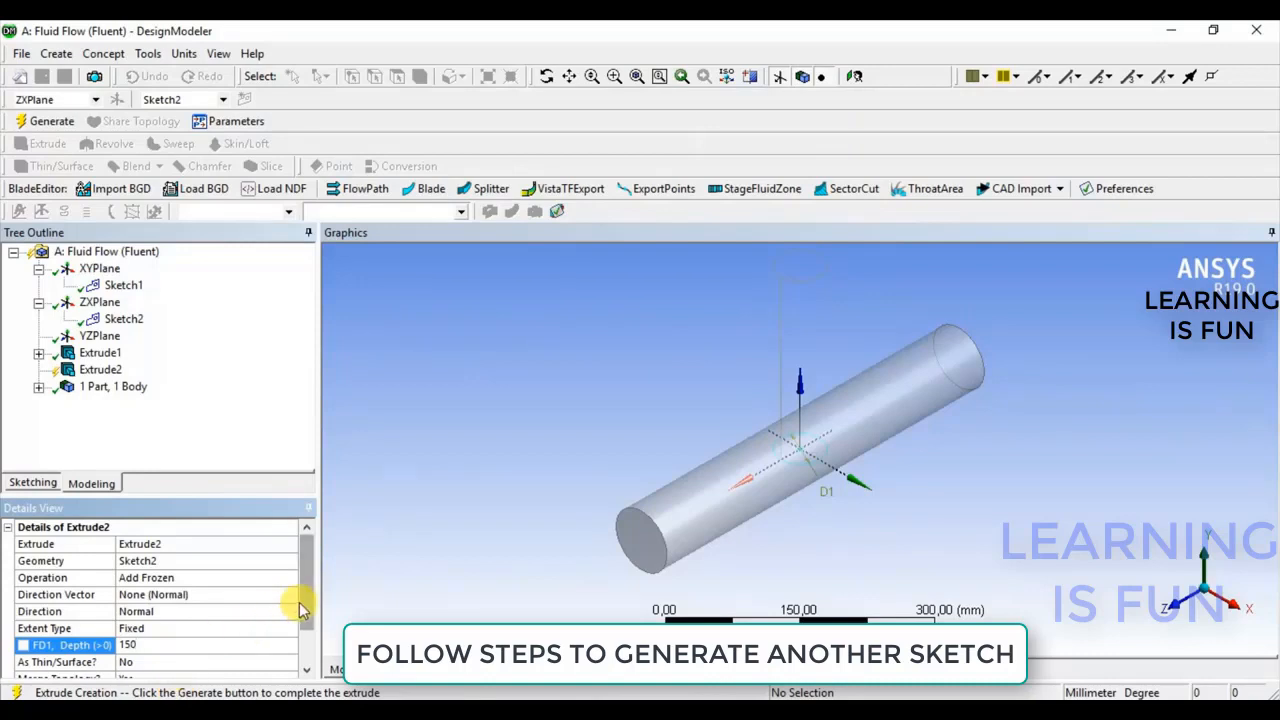
{"action": "scroll", "coordinate": [304, 604], "scroll_direction": "down", "scroll_amount": 1}
{"action": "key", "text": "Return"}
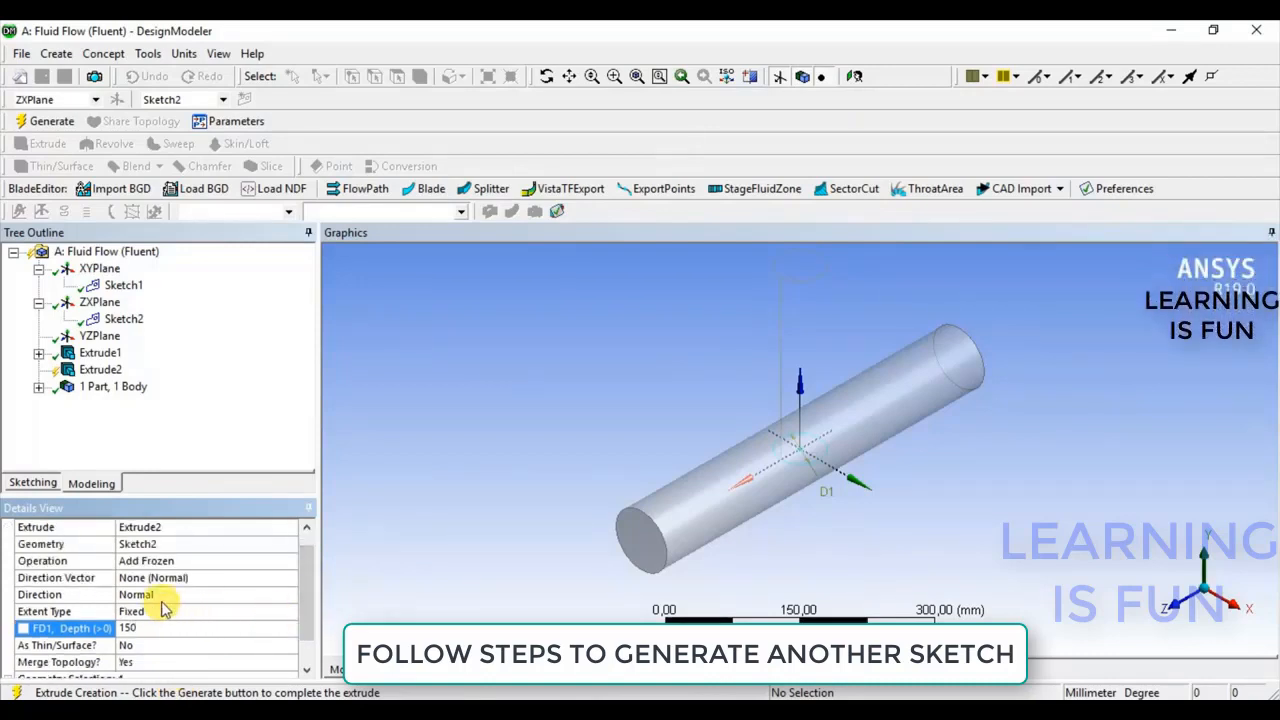
- Generate the branch extrusion of Sketch2 in the Normal direction
{"action": "left_click", "coordinate": [130, 597]}
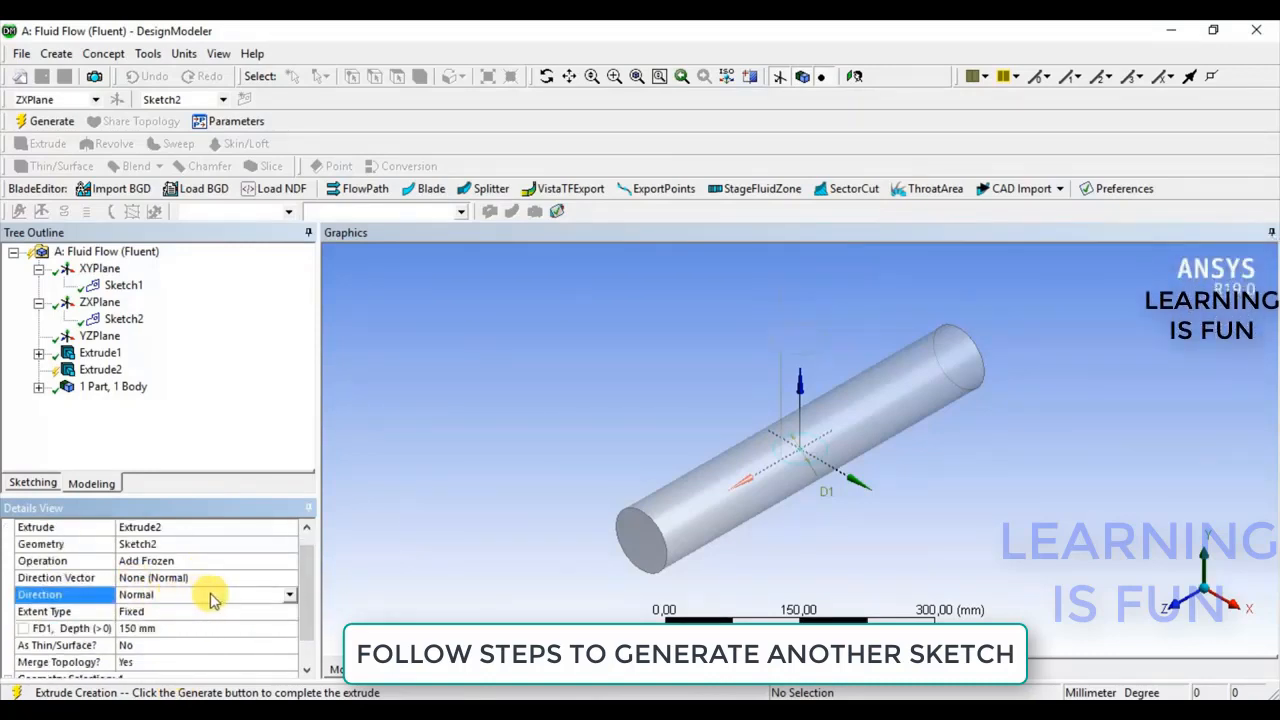
{"action": "left_click", "coordinate": [52, 123]}
{"action": "middle_click_drag", "start_coordinate": [878, 588], "coordinate": [822, 525]}
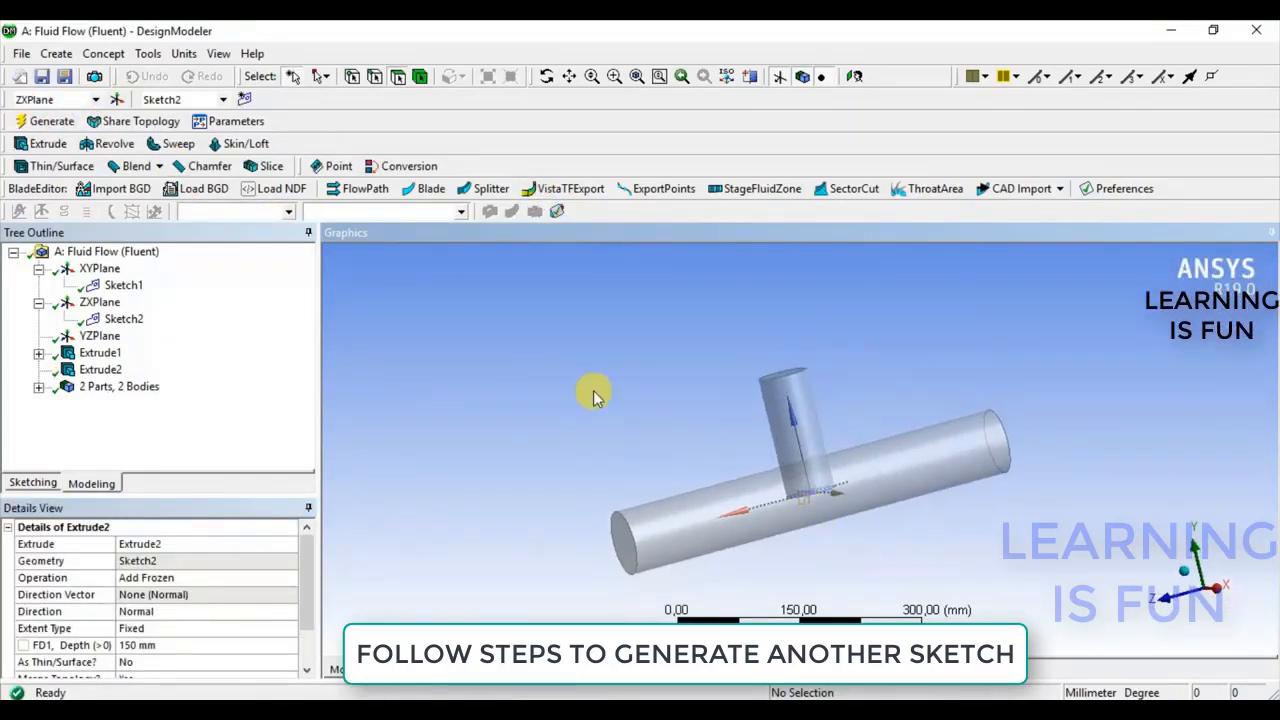
- Examine the main cylinder and the branch as separate solids by selecting their faces and their bodies in the model tree
{"action": "middle_click_drag", "start_coordinate": [694, 386], "coordinate": [820, 440]}
{"action": "middle_click_drag", "start_coordinate": [920, 560], "coordinate": [726, 522]}
{"action": "left_click", "coordinate": [718, 490]}
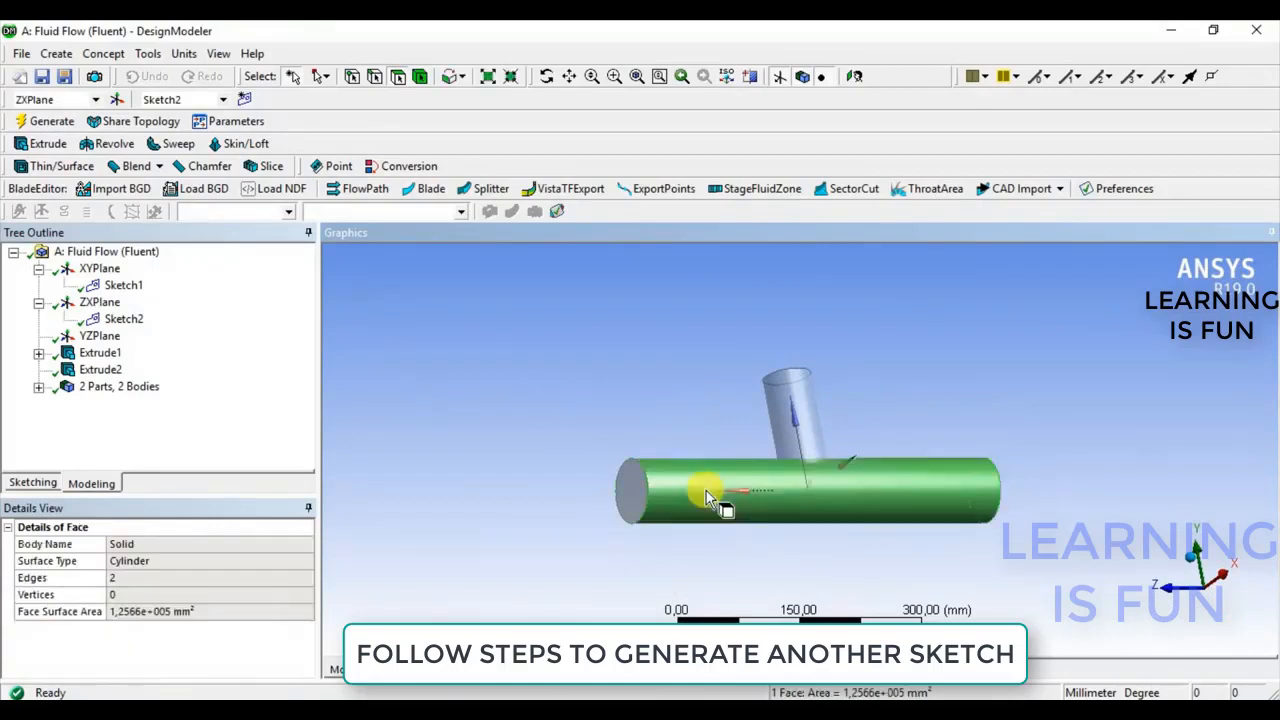
{"action": "left_click", "coordinate": [790, 397]}
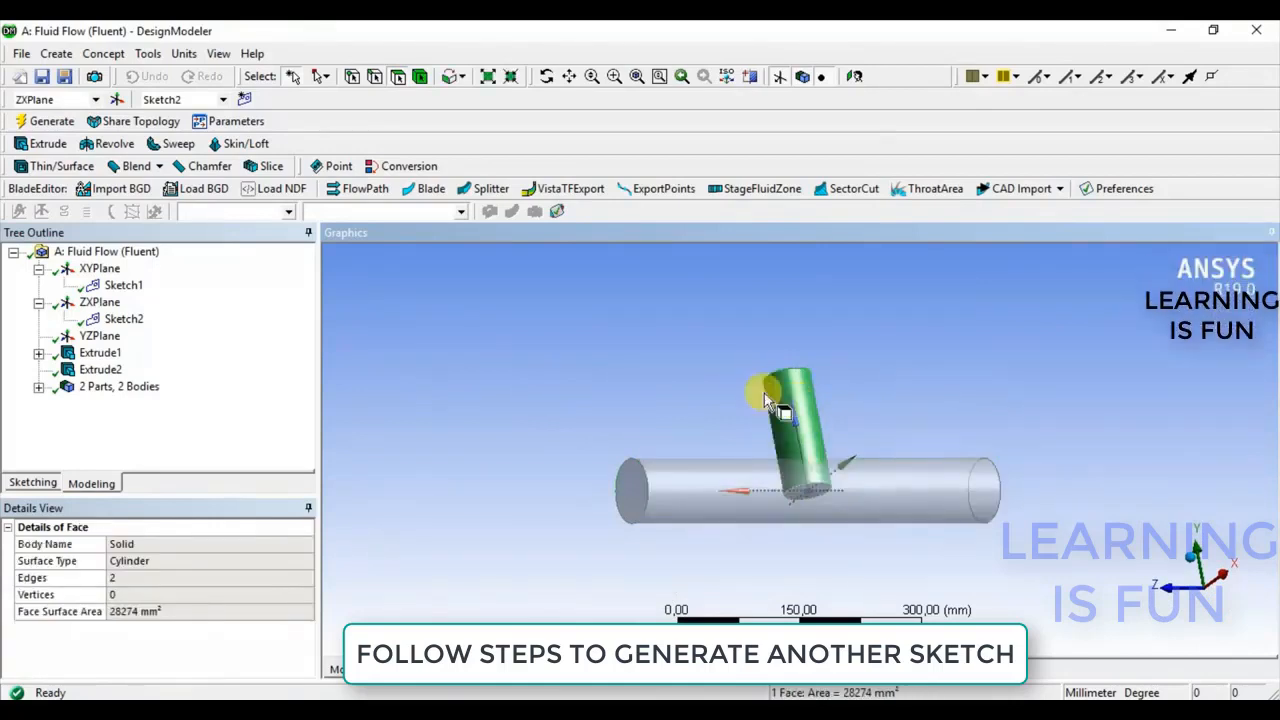
{"action": "left_click", "coordinate": [38, 387]}
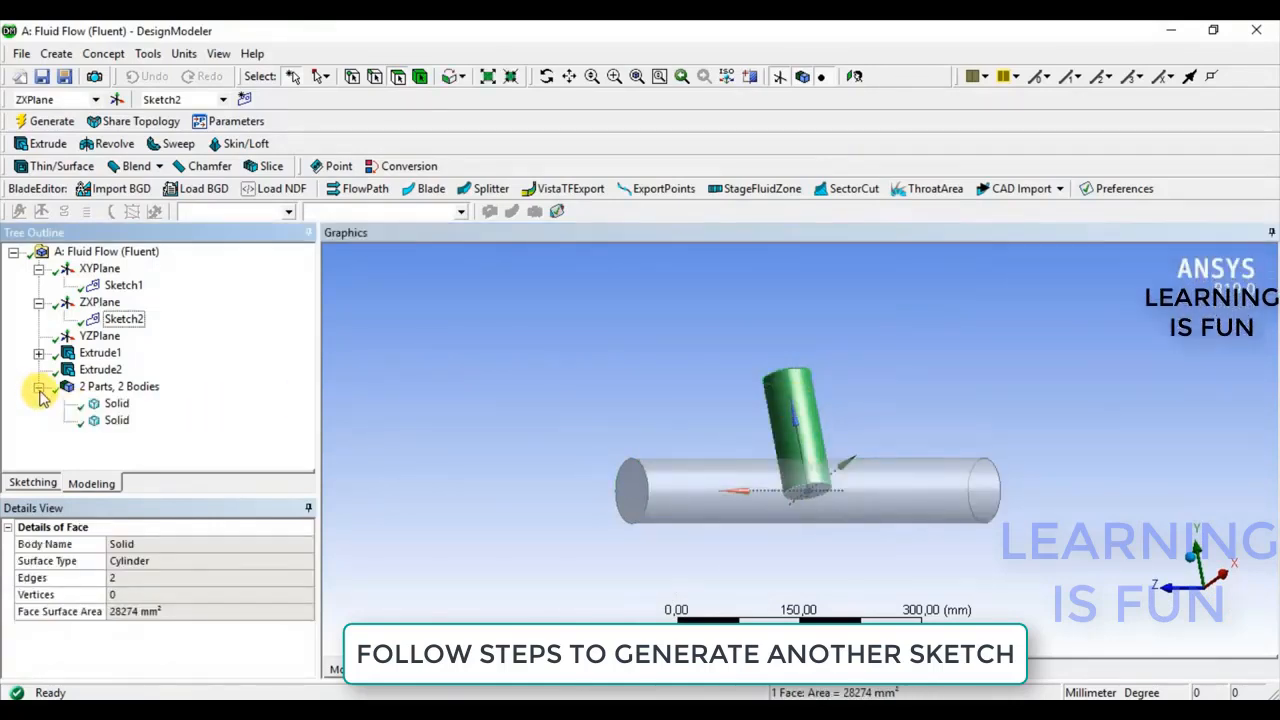
{"action": "left_click", "coordinate": [115, 404]}
{"action": "left_click", "coordinate": [115, 420]}
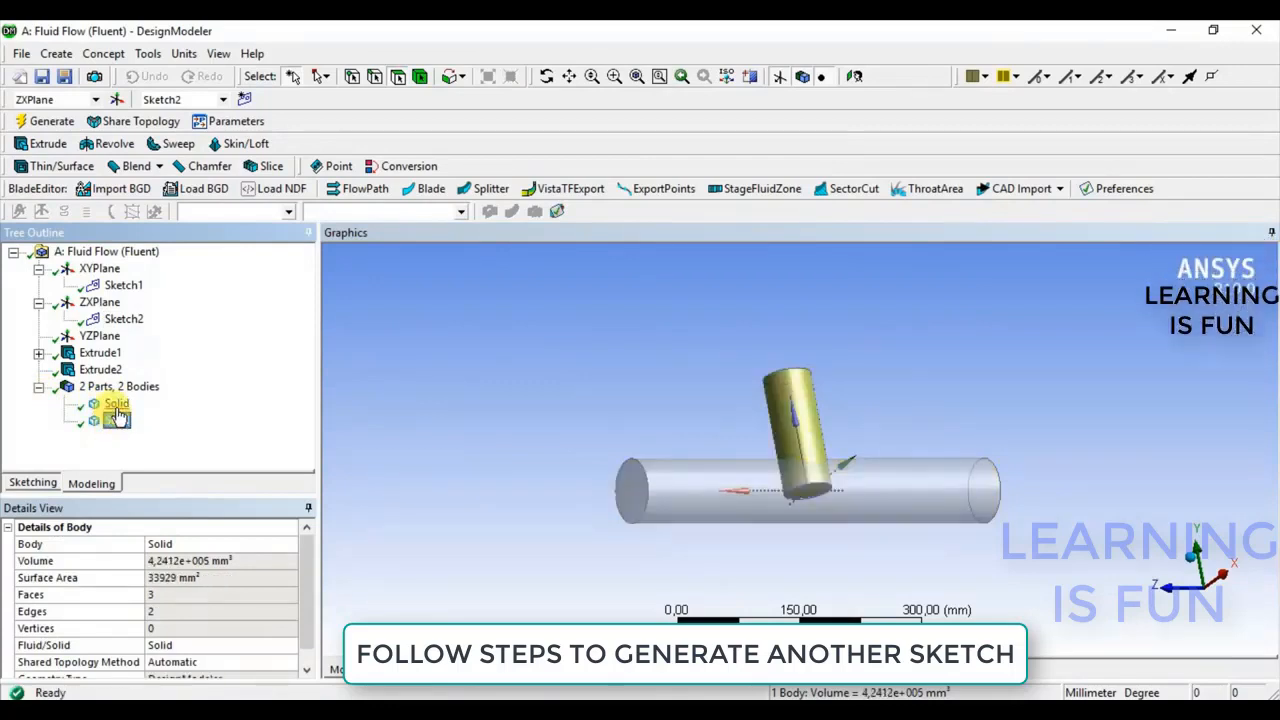
{"action": "left_click", "coordinate": [117, 406]}
{"action": "middle_click_drag", "start_coordinate": [614, 360], "coordinate": [609, 386]}
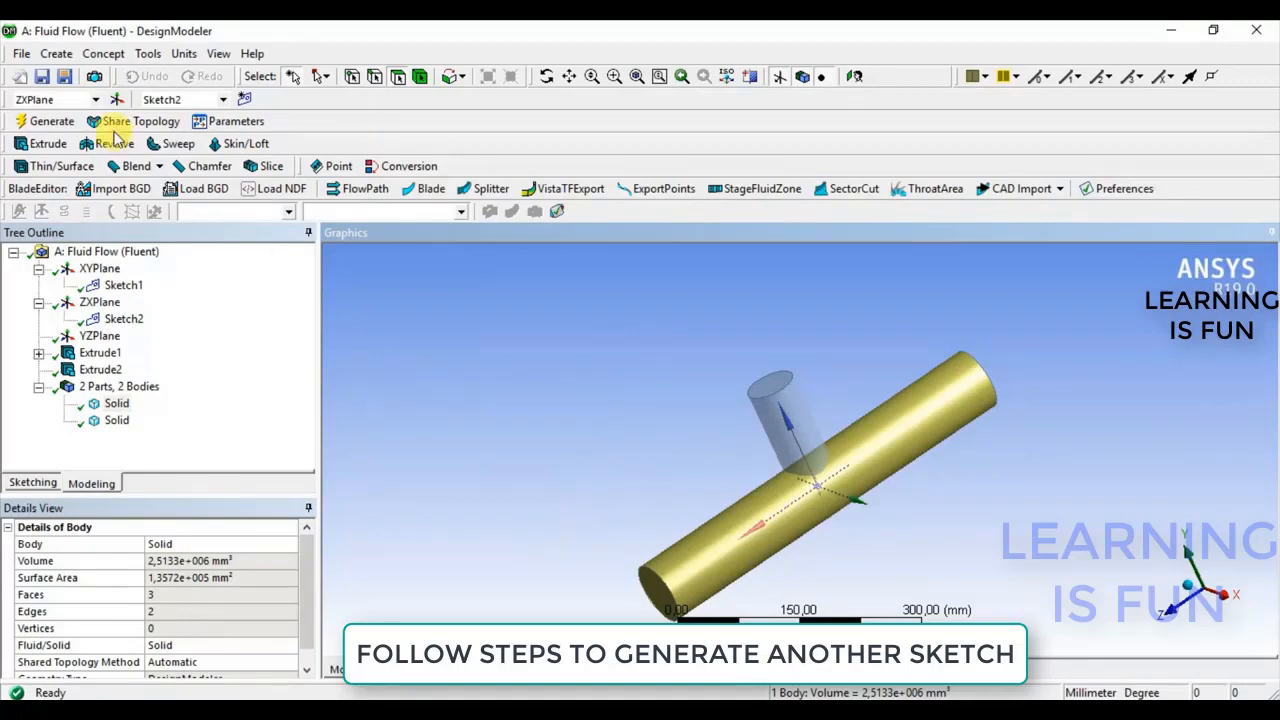
- Create a Boolean with the Unite operation, using the main cylinder and the branch as tool bodies, and generate it
{"action": "left_click", "coordinate": [56, 53]}
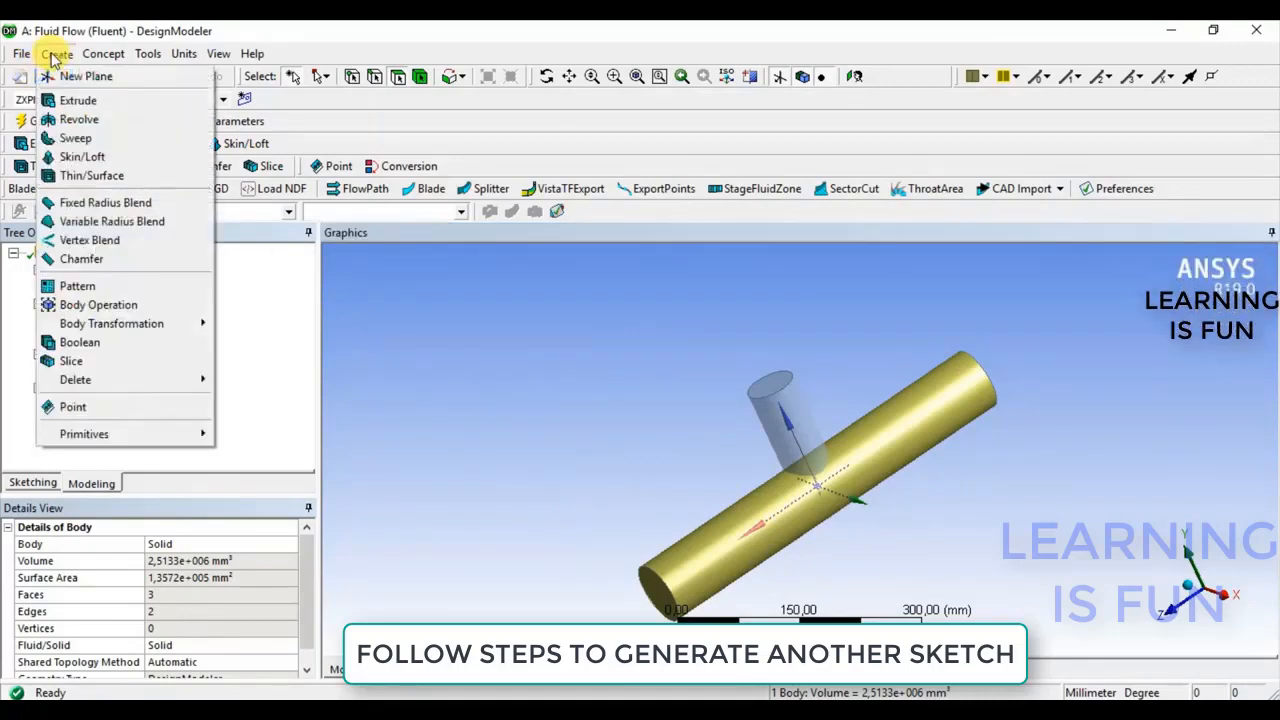
{"action": "left_click", "coordinate": [78, 343]}
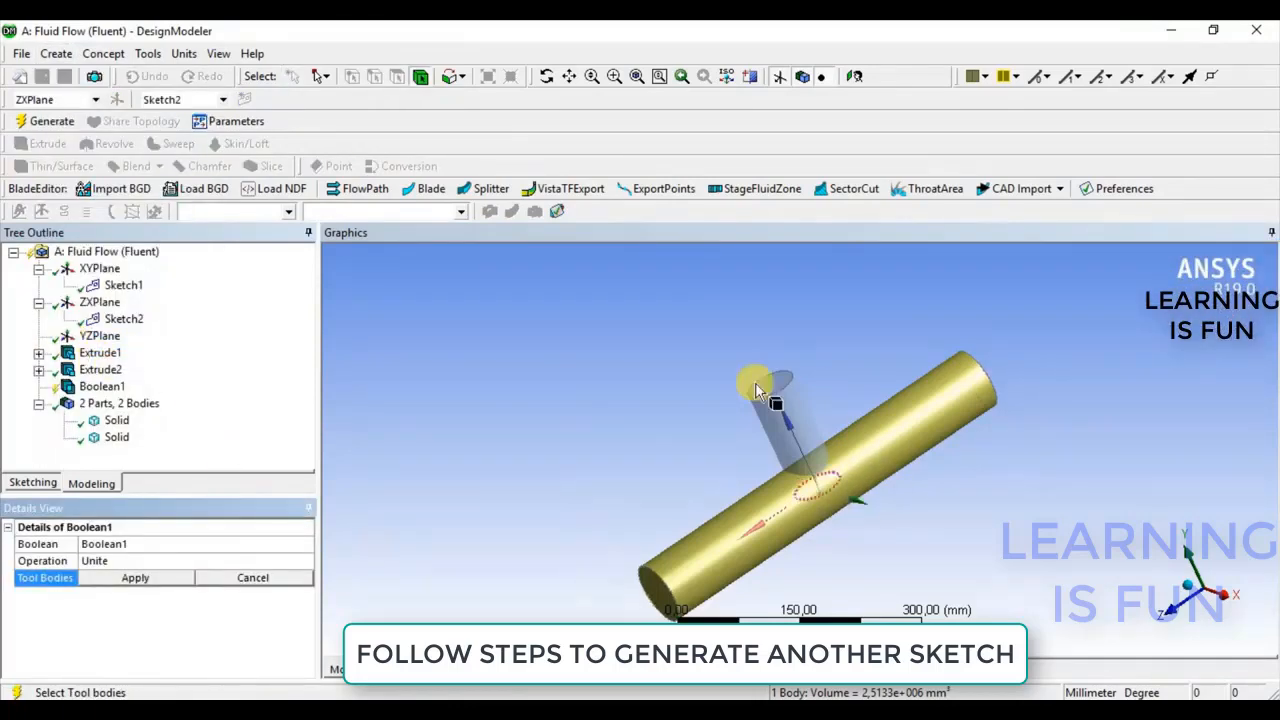
{"action": "left_click", "coordinate": [290, 561]}
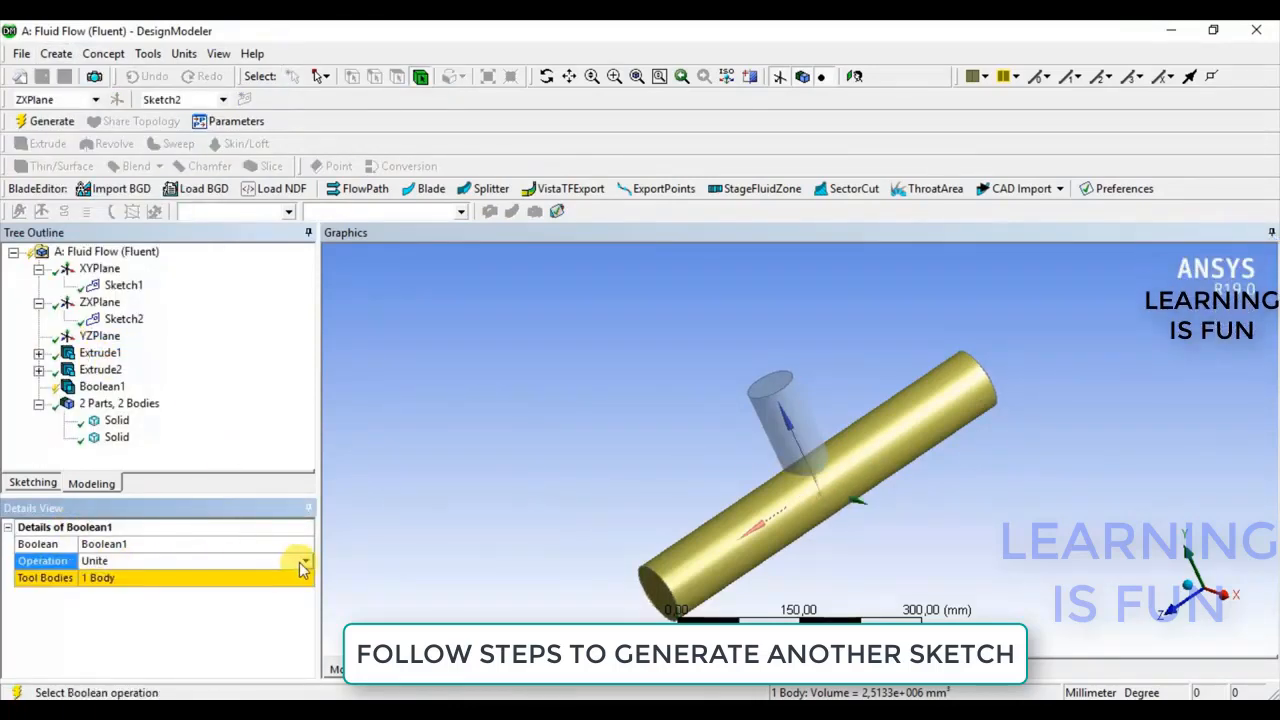
{"action": "left_click", "coordinate": [304, 561]}
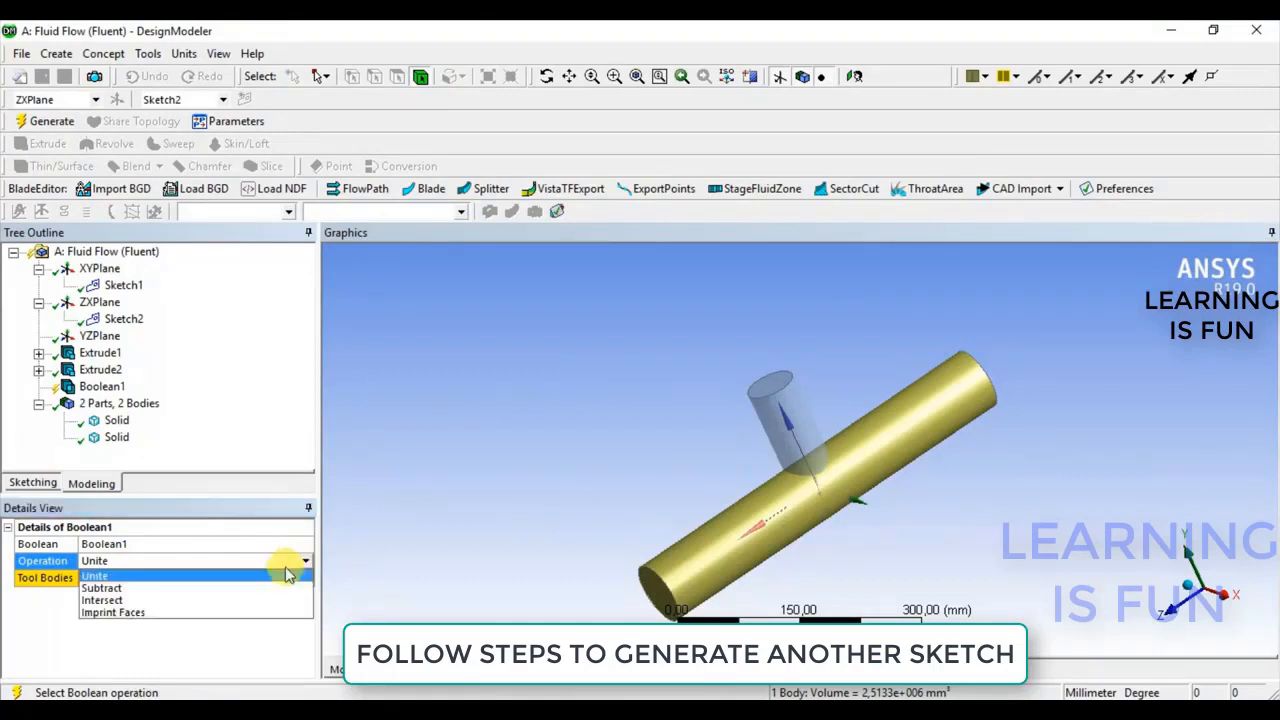
{"action": "left_click", "coordinate": [145, 577]}
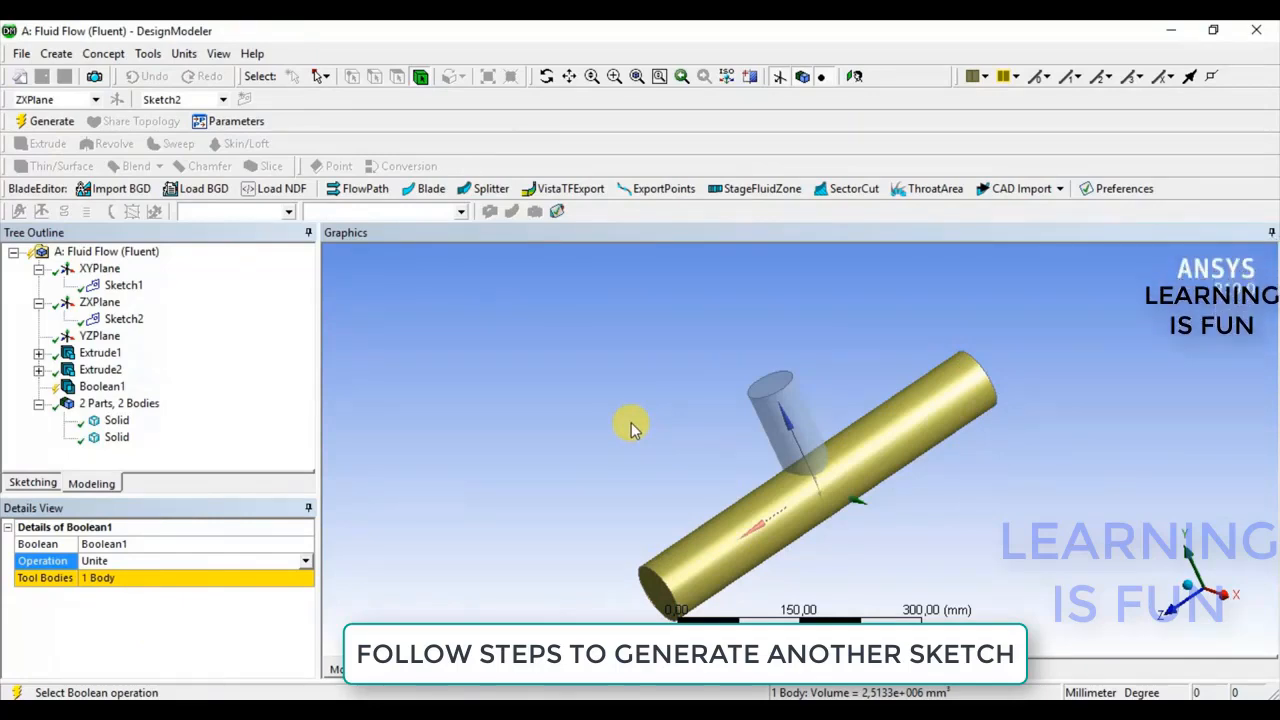
{"action": "left_click", "coordinate": [790, 413]}
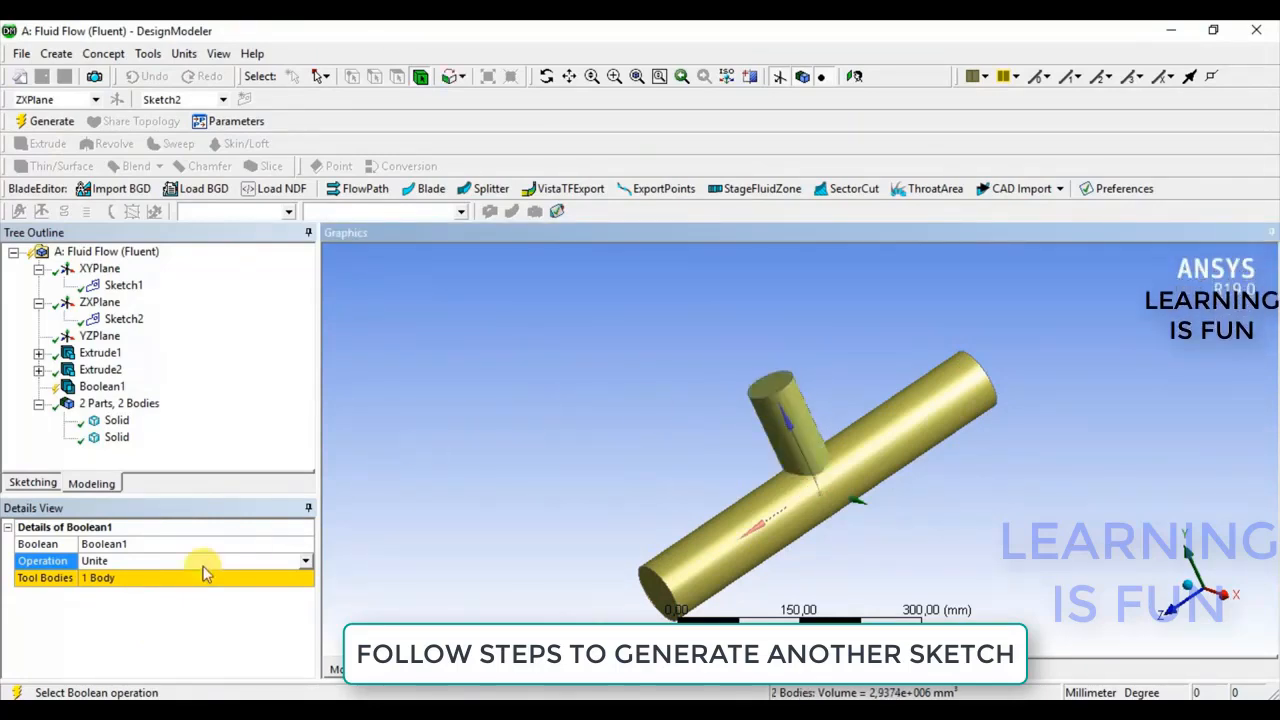
{"action": "left_click", "coordinate": [158, 580]}
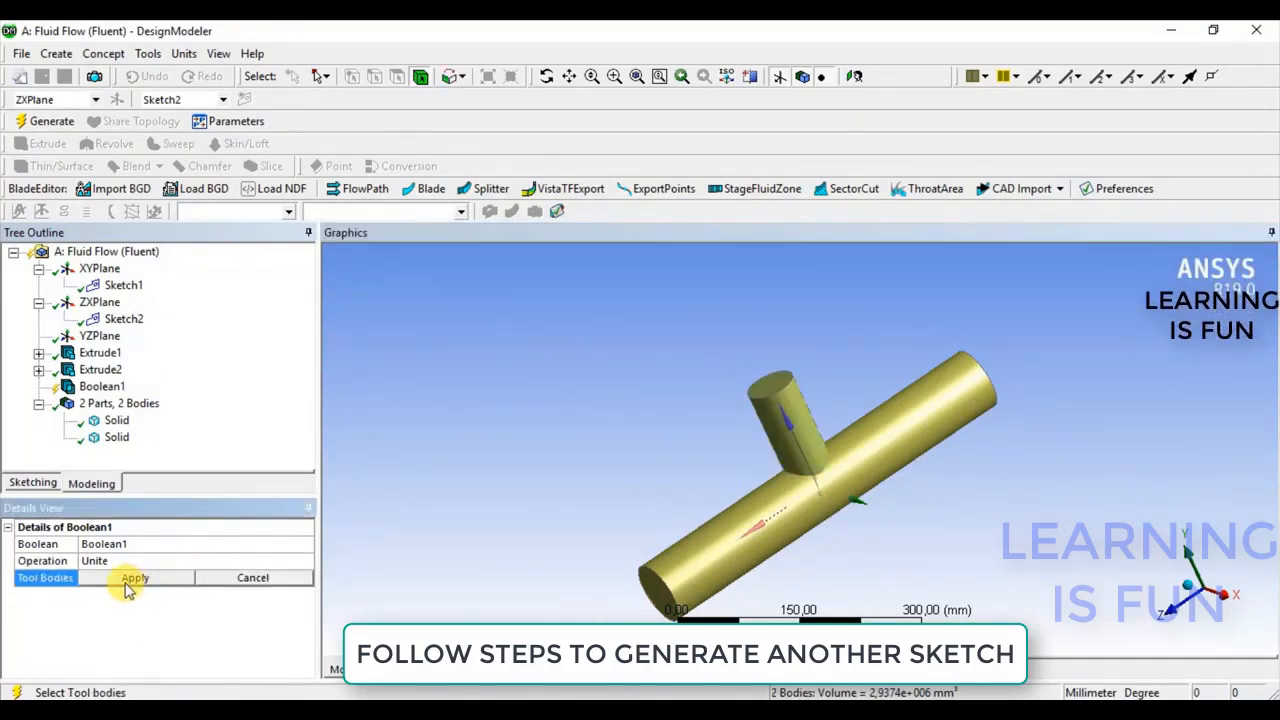
{"action": "left_click", "coordinate": [127, 584]}
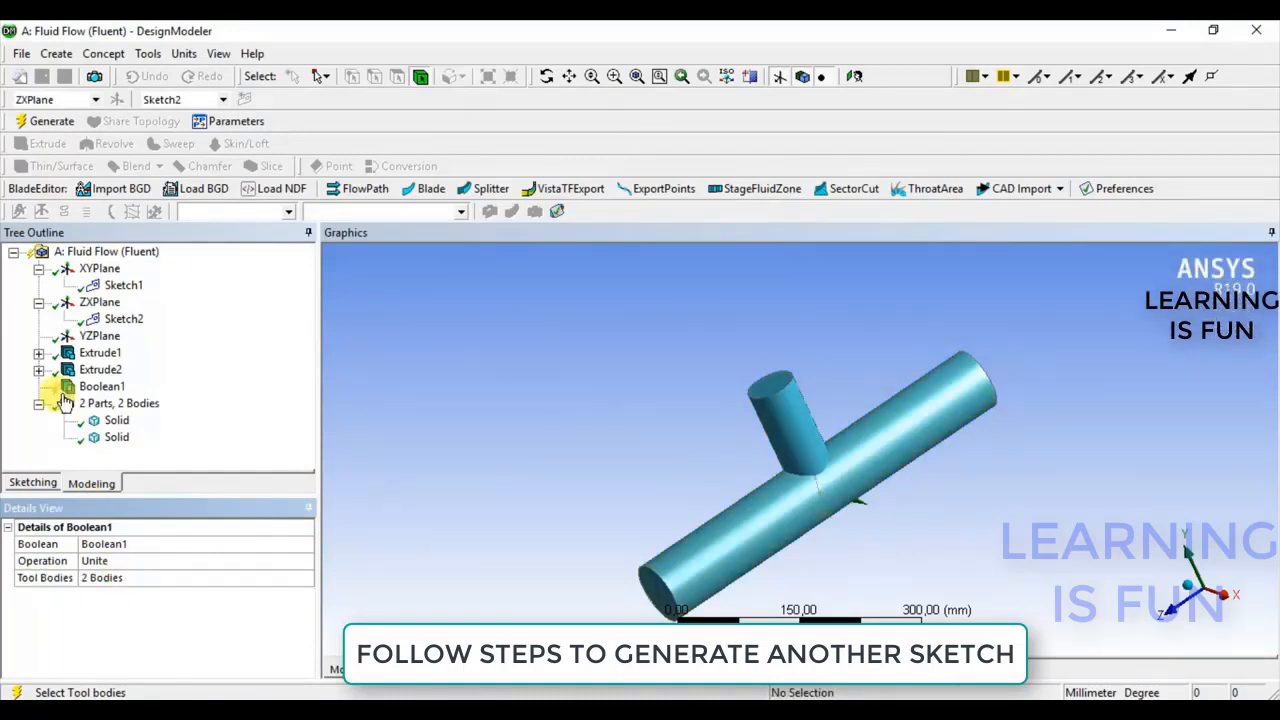
{"action": "left_click", "coordinate": [49, 122]}
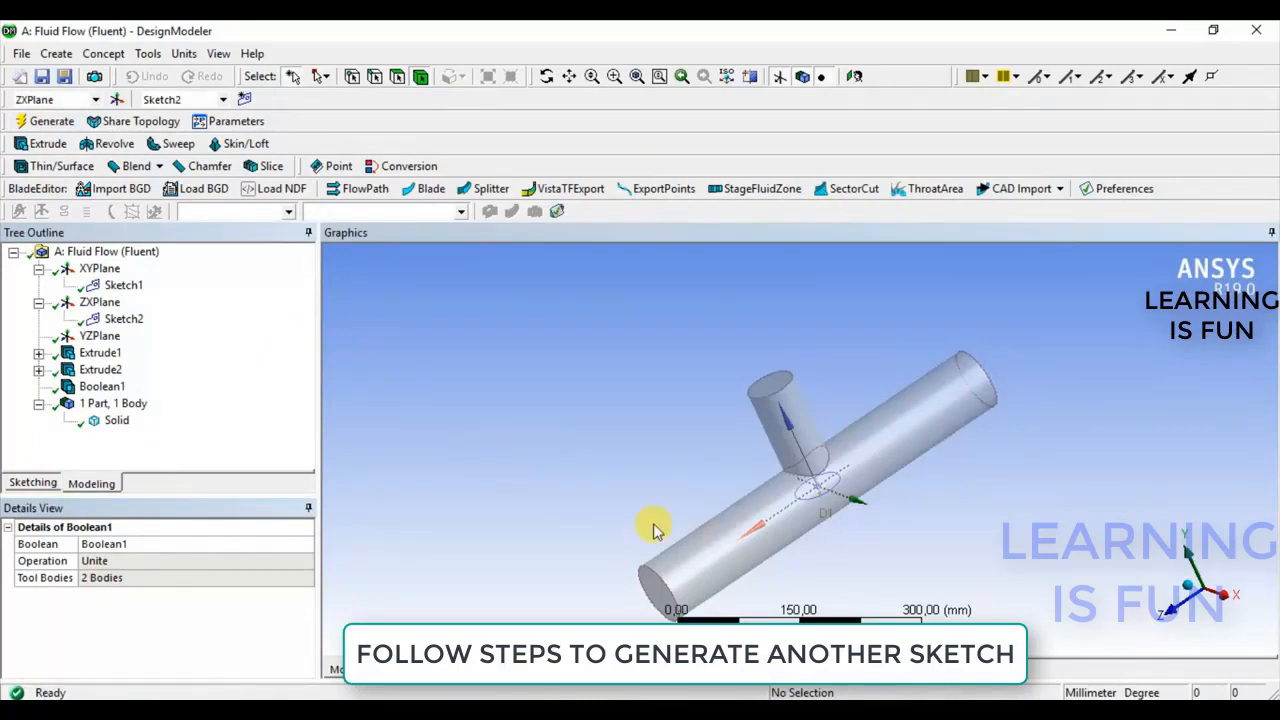
{"action": "middle_click_drag", "start_coordinate": [556, 447], "coordinate": [585, 378]}
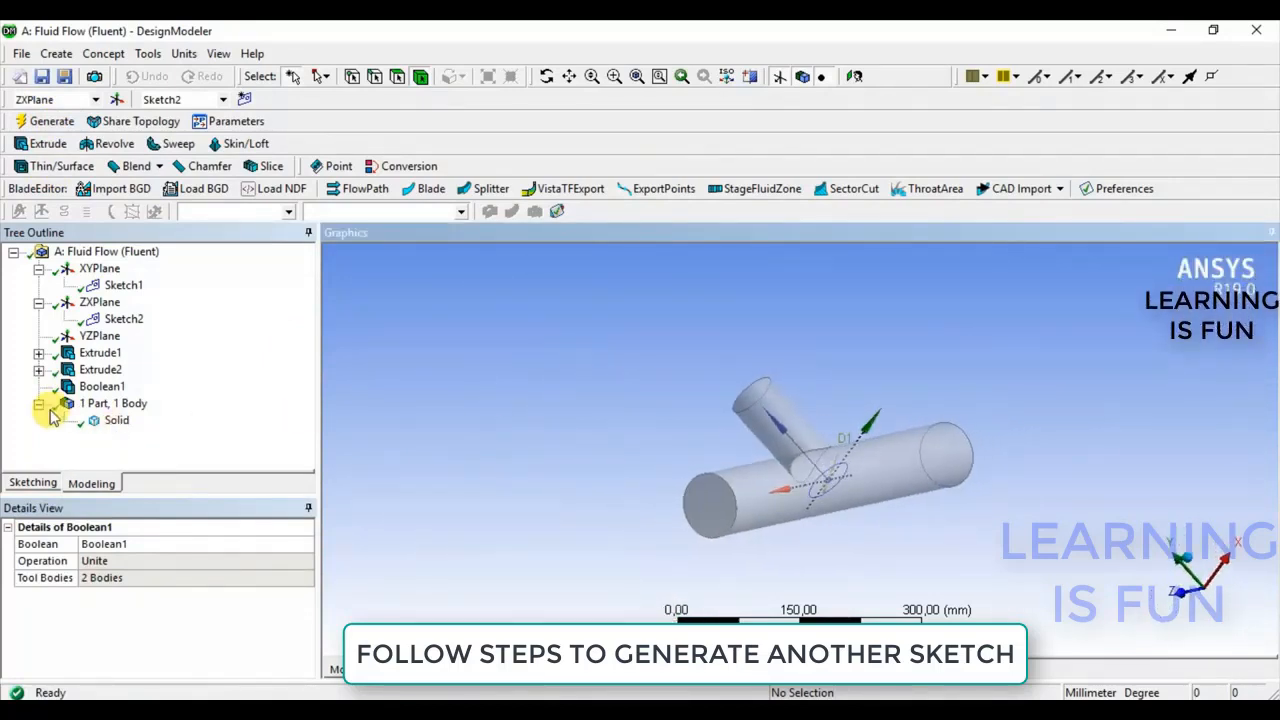
- Change the united body's Fluid/Solid property to Fluid
{"action": "left_click", "coordinate": [119, 424]}
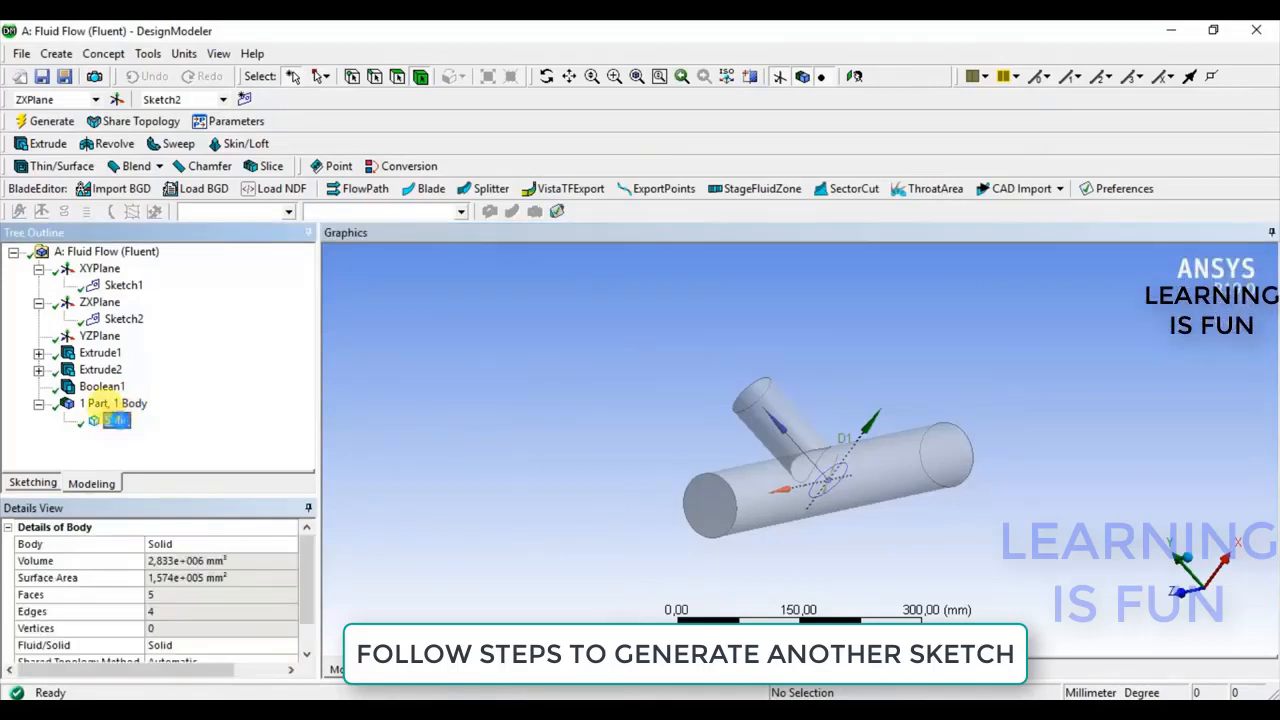
{"action": "scroll", "coordinate": [225, 595], "scroll_direction": "down", "scroll_amount": 1}
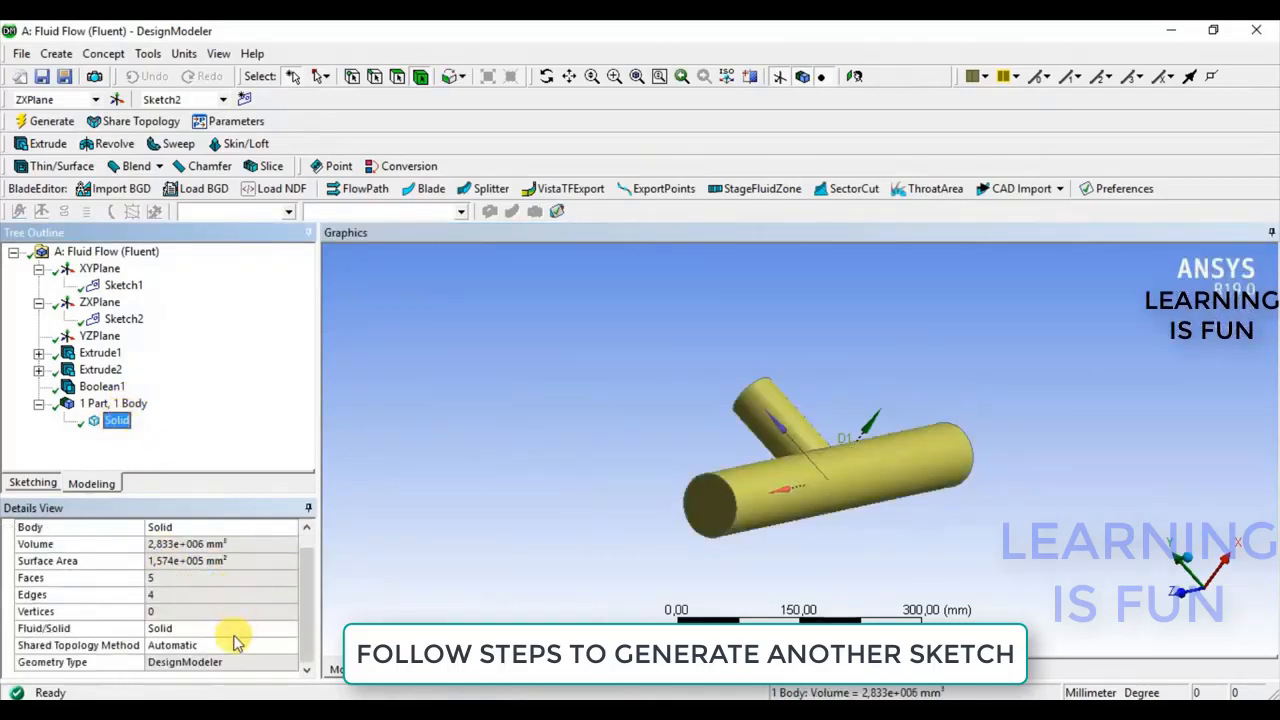
{"action": "left_click", "coordinate": [268, 630]}
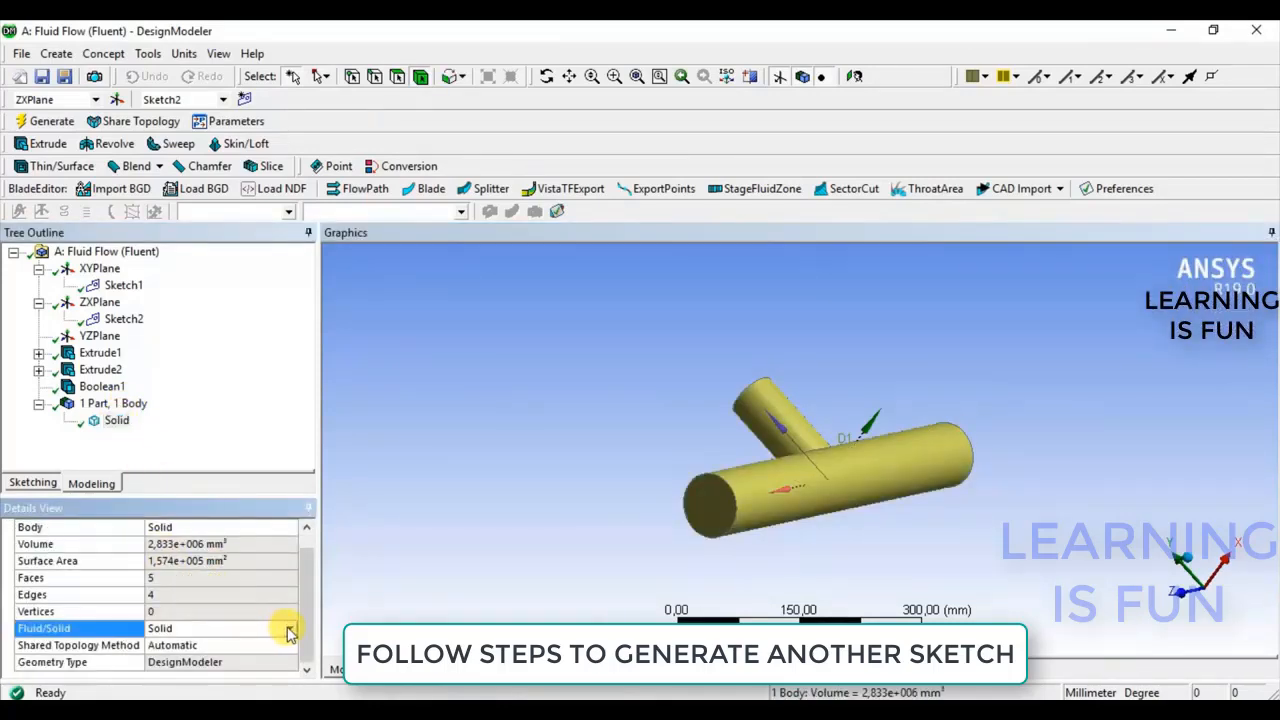
{"action": "left_click", "coordinate": [289, 633]}
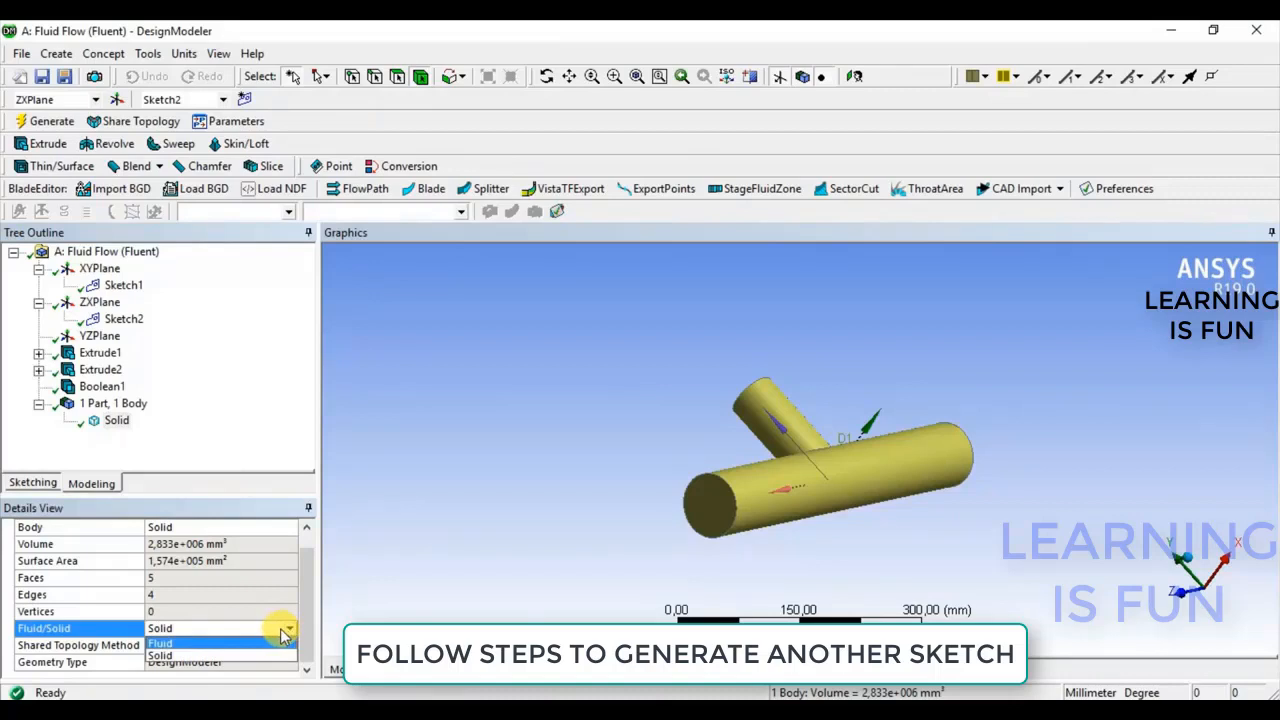
{"action": "left_click", "coordinate": [215, 643]}
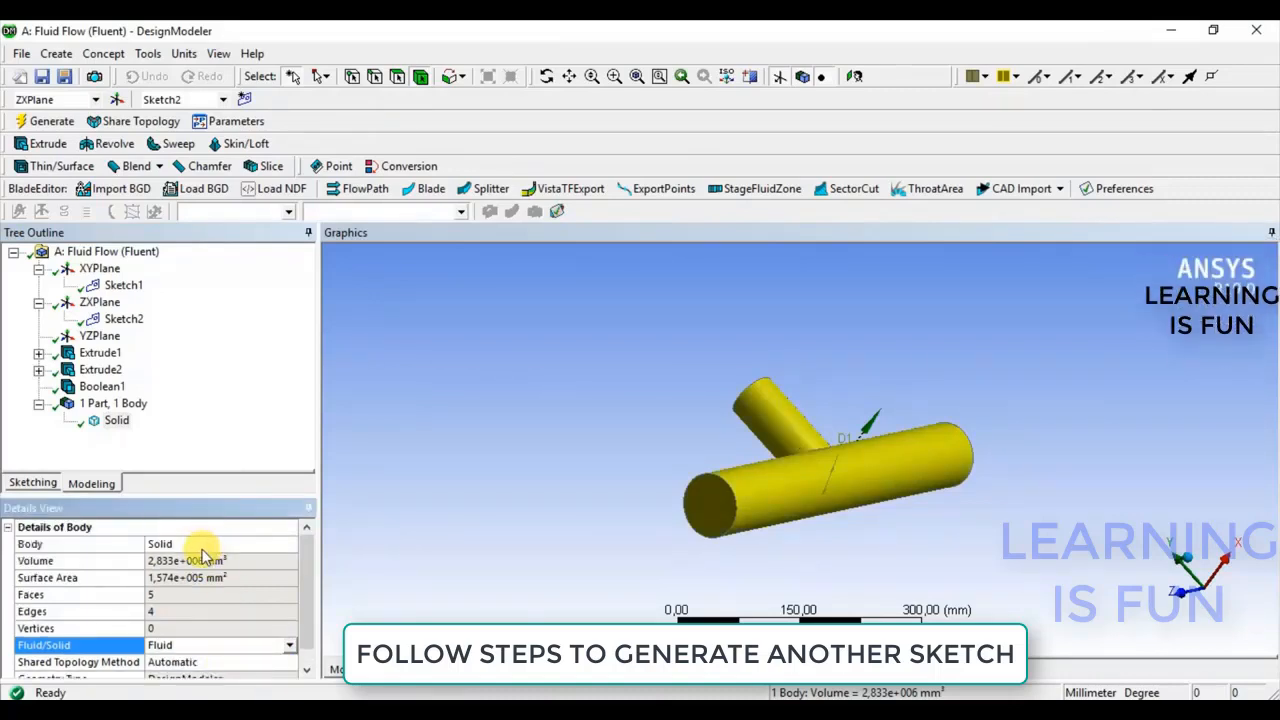
- Rename the united body as Fluid and regenerate the model
{"action": "left_click", "coordinate": [200, 545]}
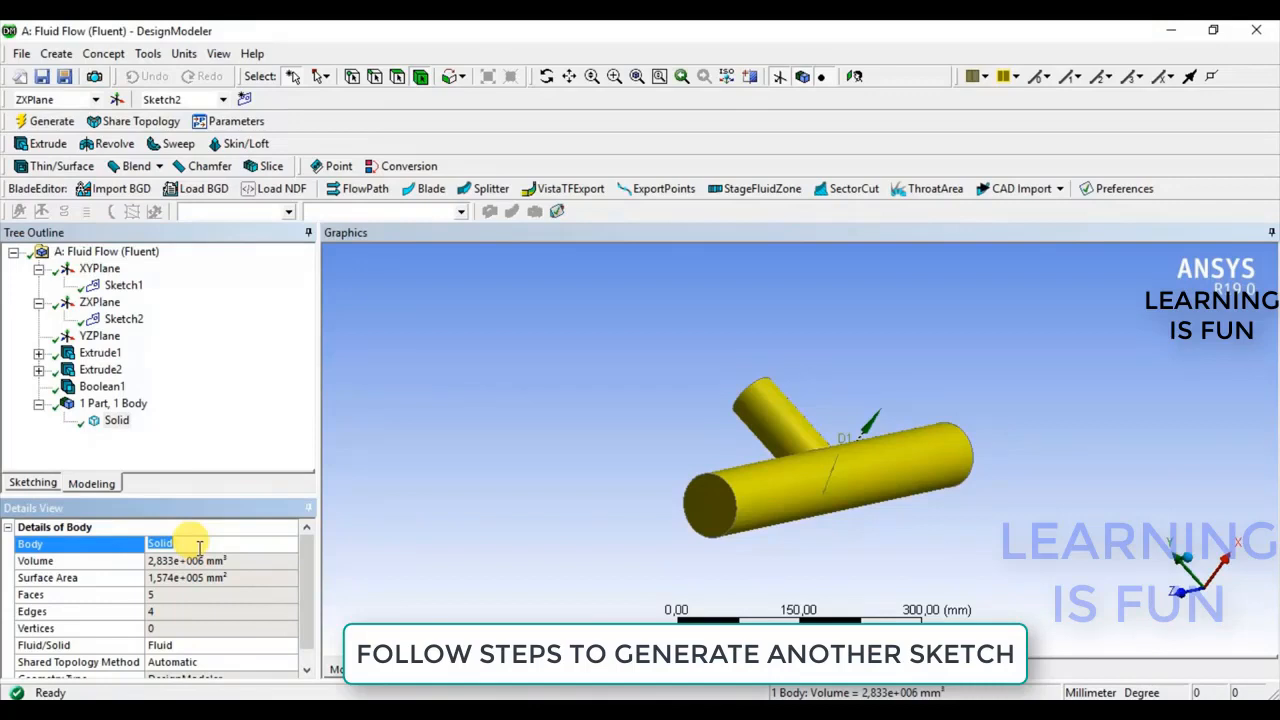
{"action": "type", "text": "Flu"}
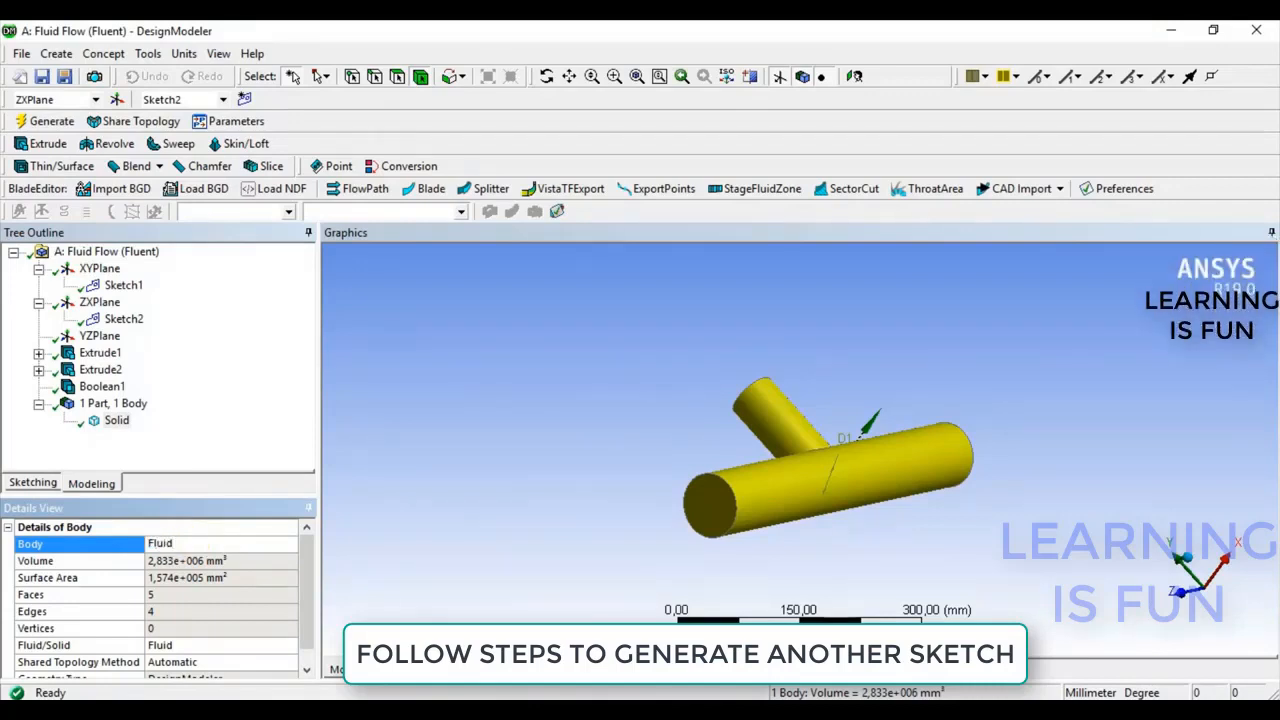
{"action": "left_click", "coordinate": [42, 122]}
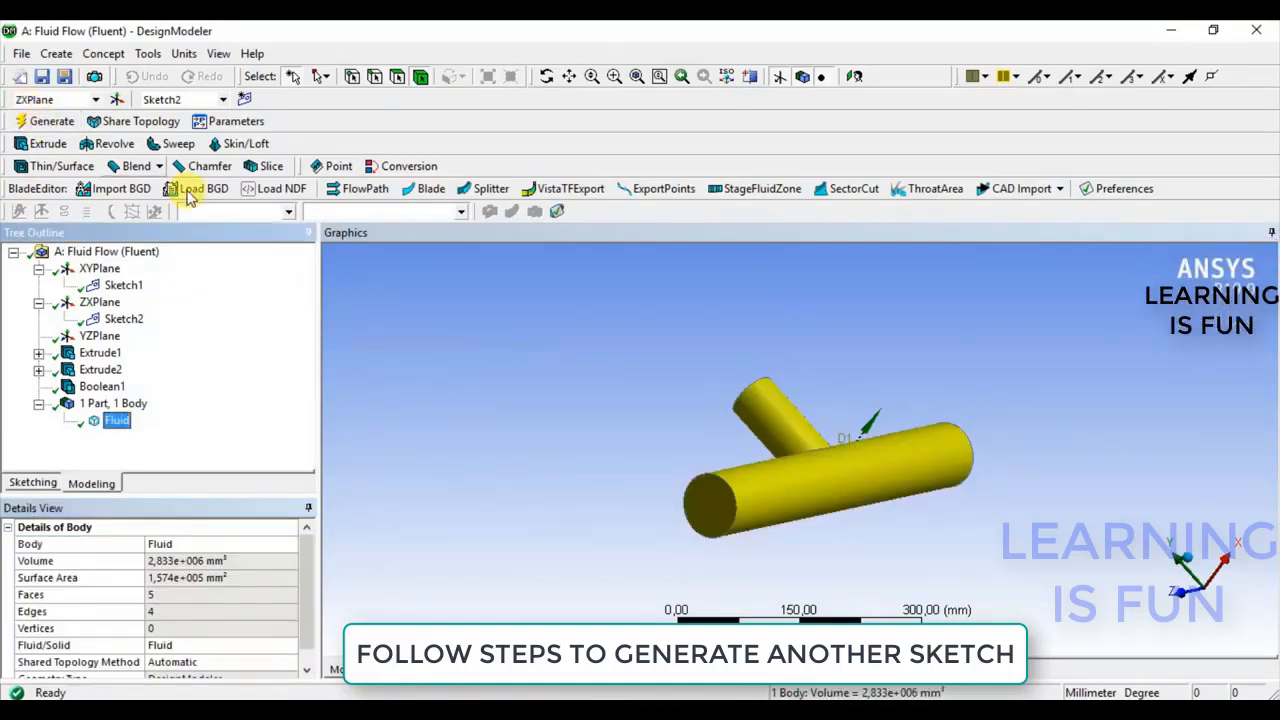
{"action": "left_click_drag", "start_coordinate": [772, 388], "coordinate": [781, 397]}
{"action": "middle_click_drag", "start_coordinate": [781, 398], "coordinate": [723, 443]}
{"action": "left_click", "coordinate": [665, 438]}
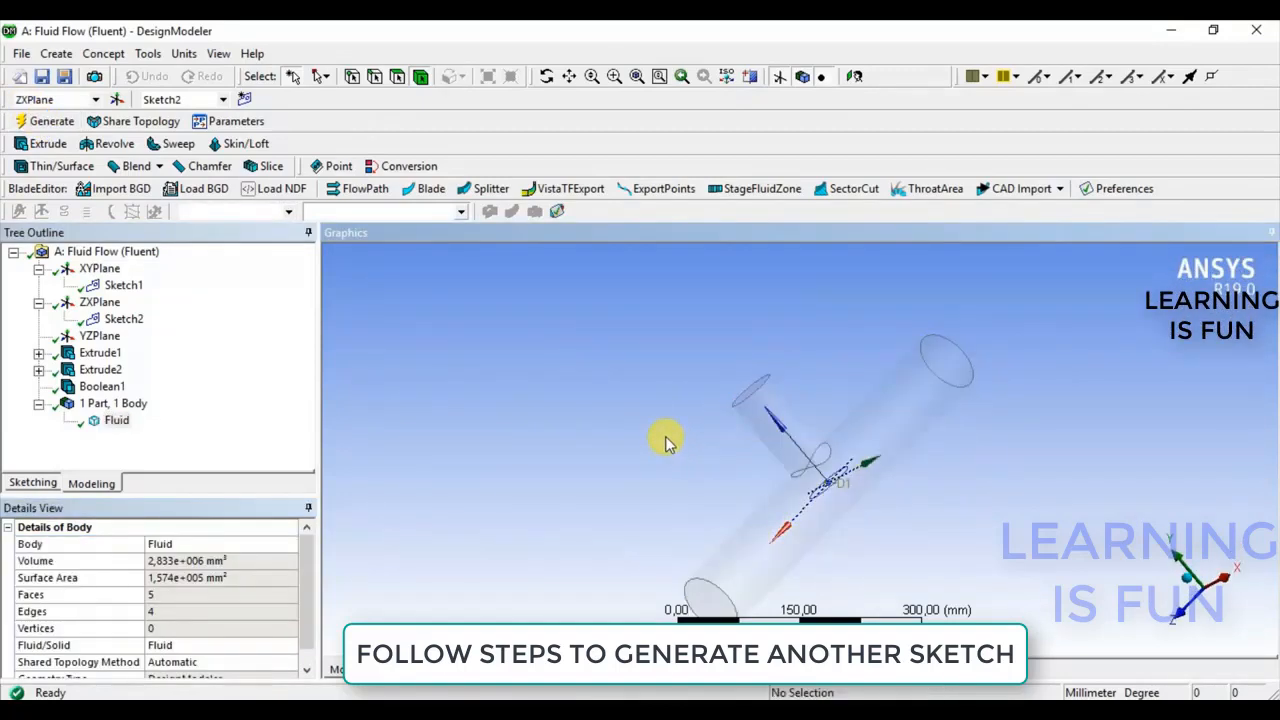
{"action": "middle_click_drag", "start_coordinate": [963, 497], "coordinate": [947, 537]}
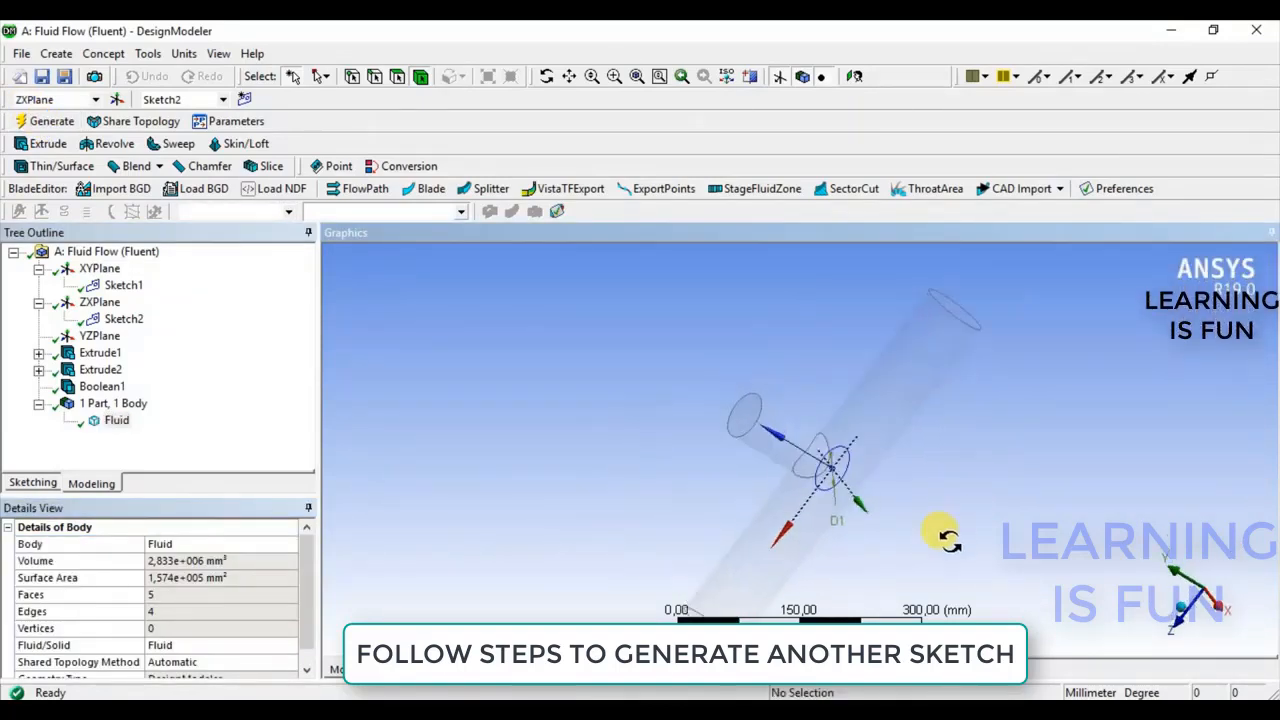